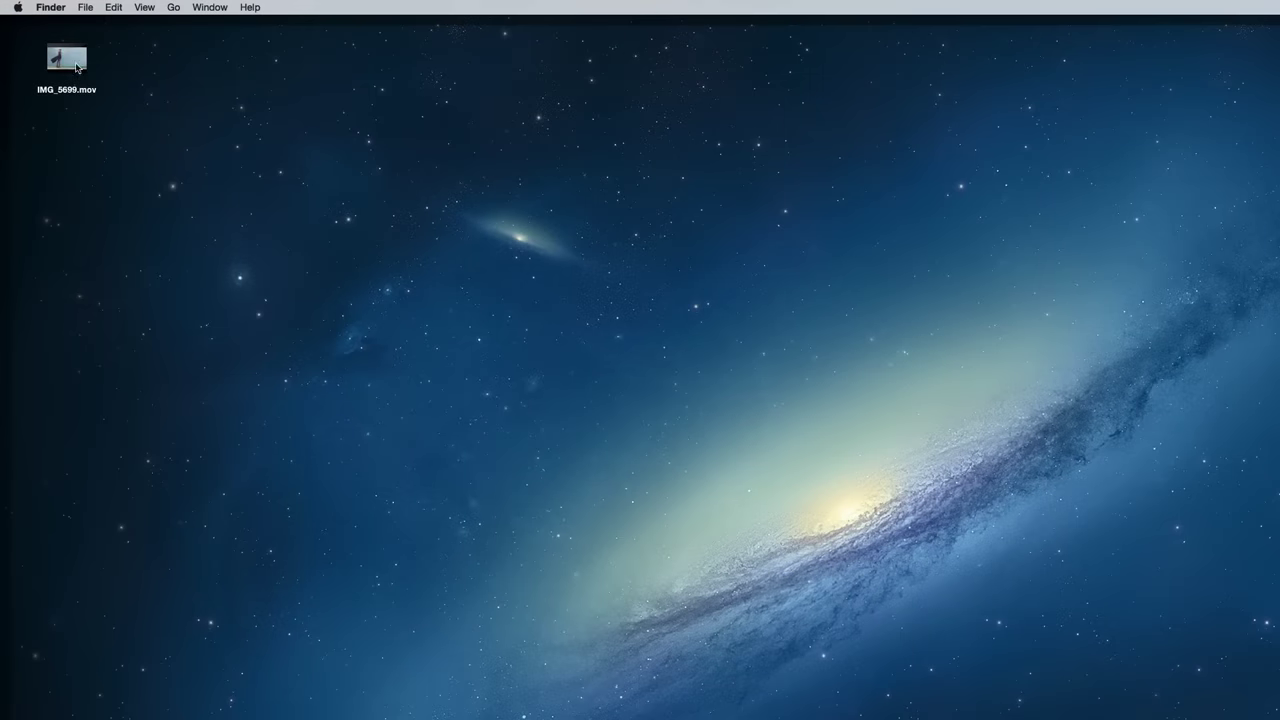
Step: Open IMG_5699.mov, scrub for the dress flutter, and make a first trim of the clip's start
left_click(67, 57)
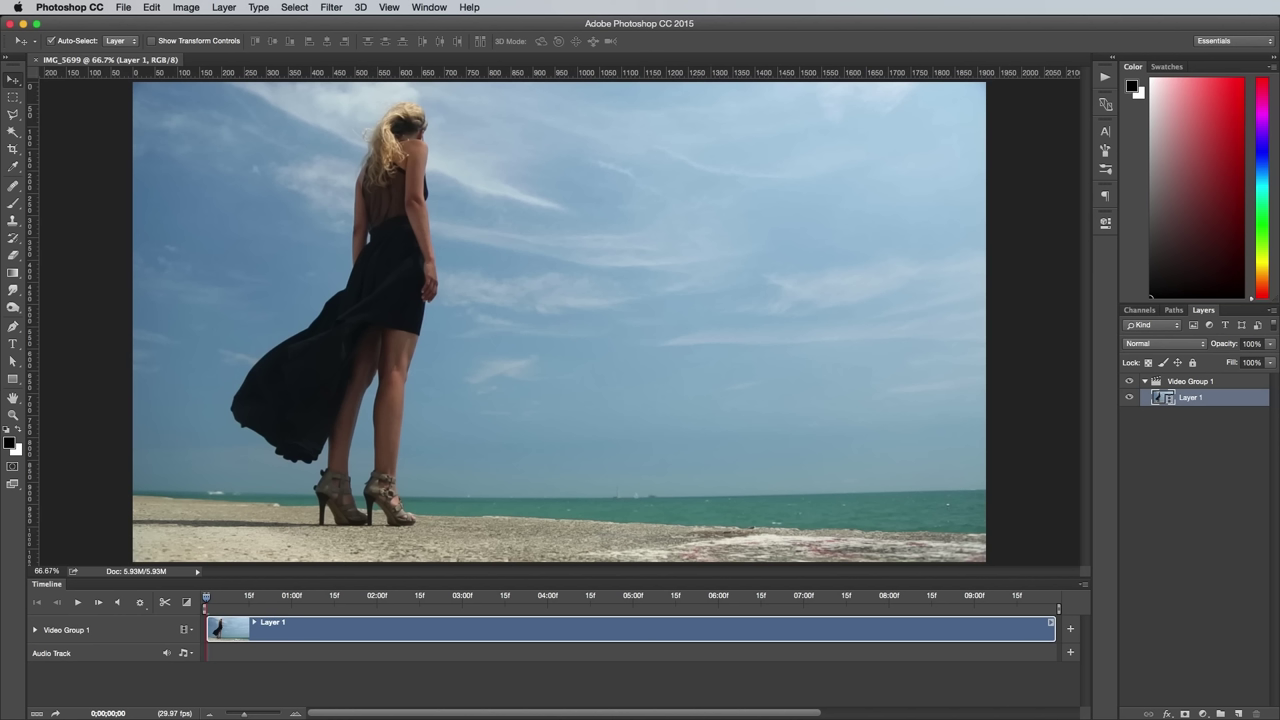
left_click_drag(228, 597, 707, 607)
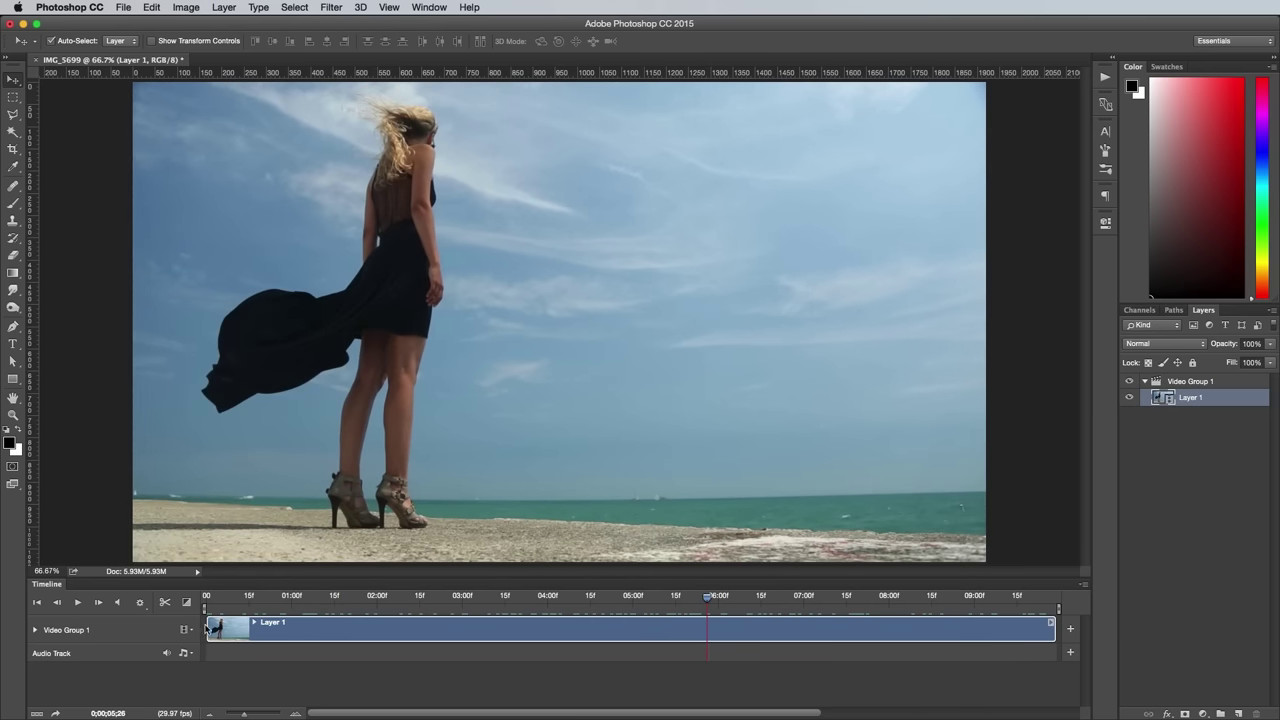
left_click_drag(211, 628, 708, 630)
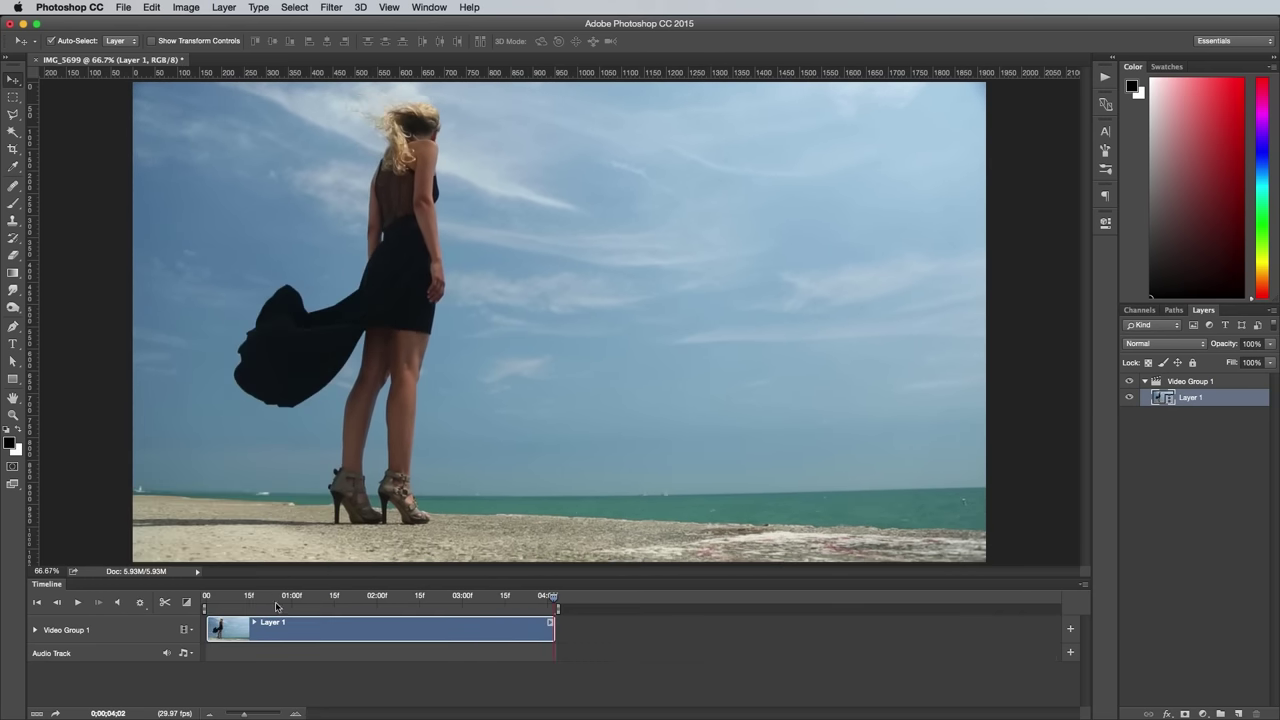
key("space")
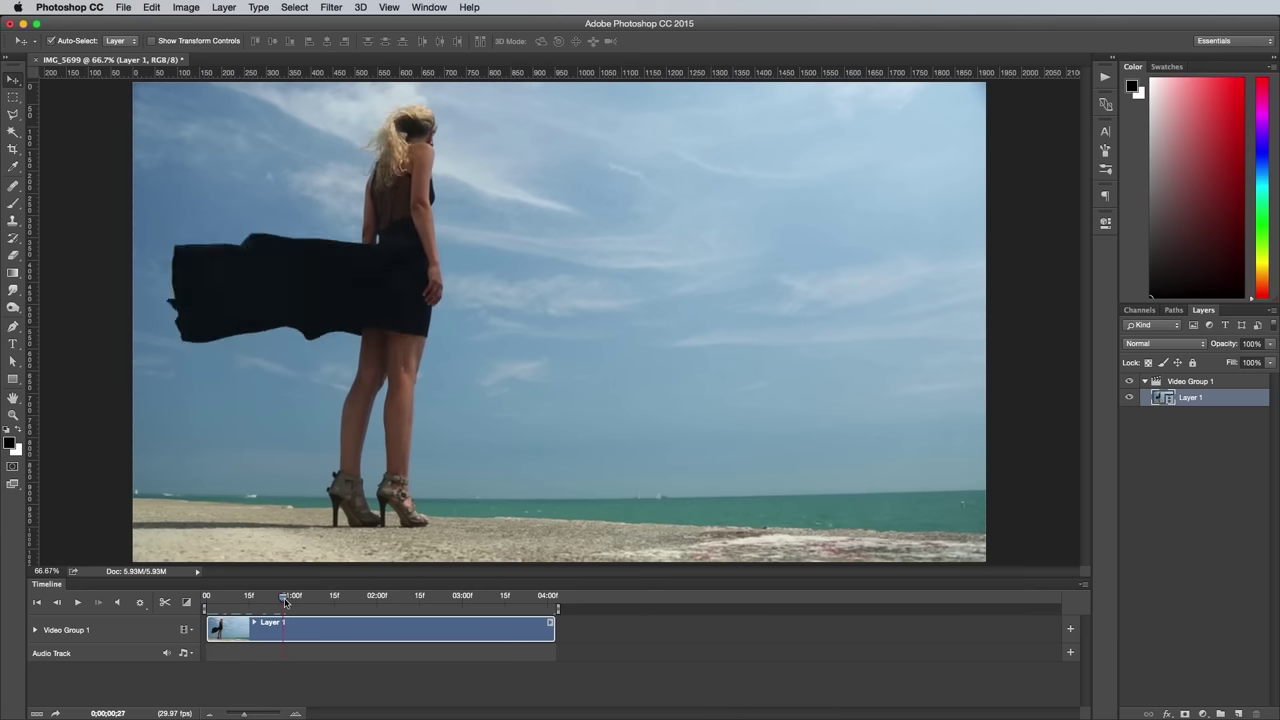
Step: Trim the clip's start to 02;21 and its end to leave just over one second
left_click_drag(401, 608, 533, 615)
left_click_drag(371, 609, 437, 610)
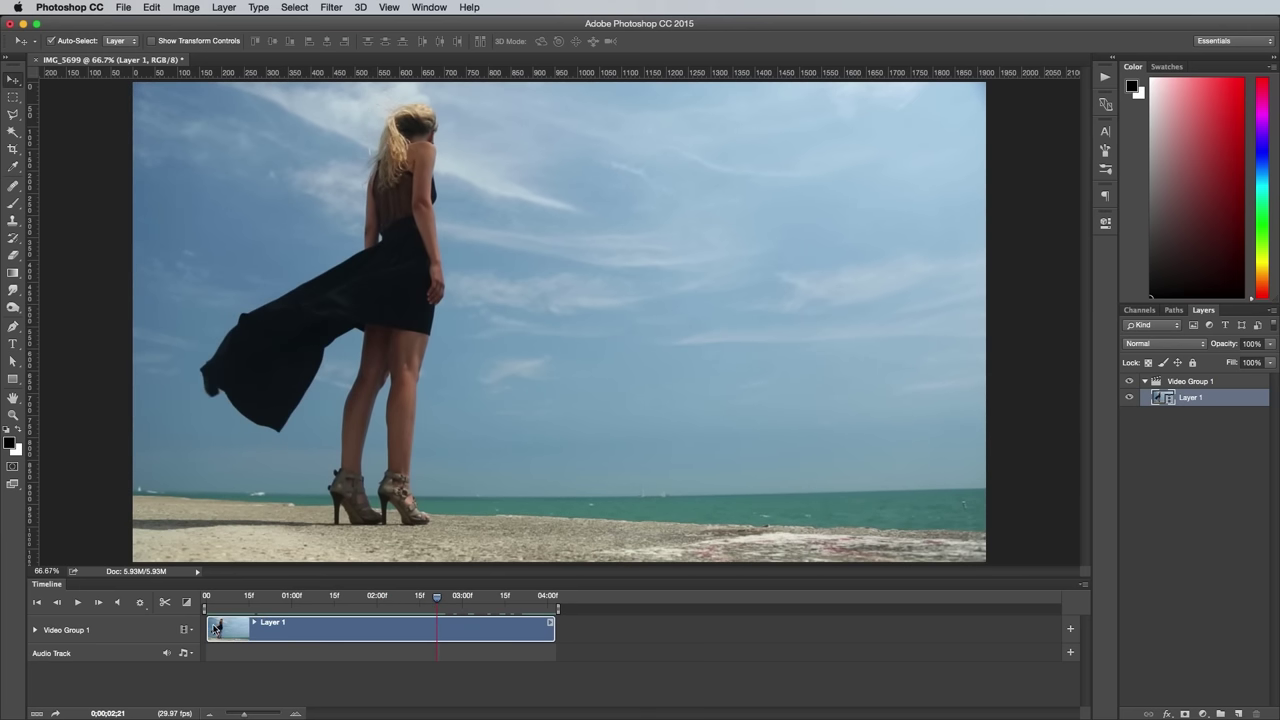
left_click_drag(210, 627, 437, 628)
left_click_drag(322, 627, 300, 627)
left_click_drag(244, 714, 261, 714)
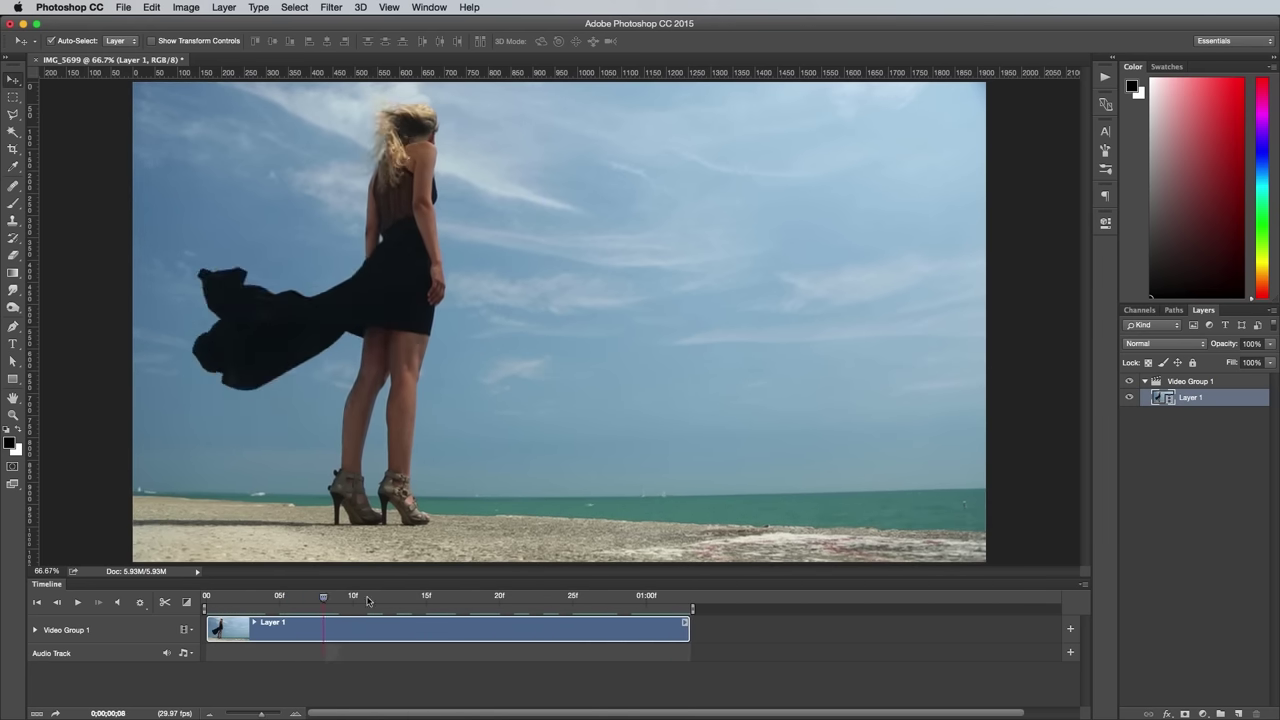
left_click(201, 597)
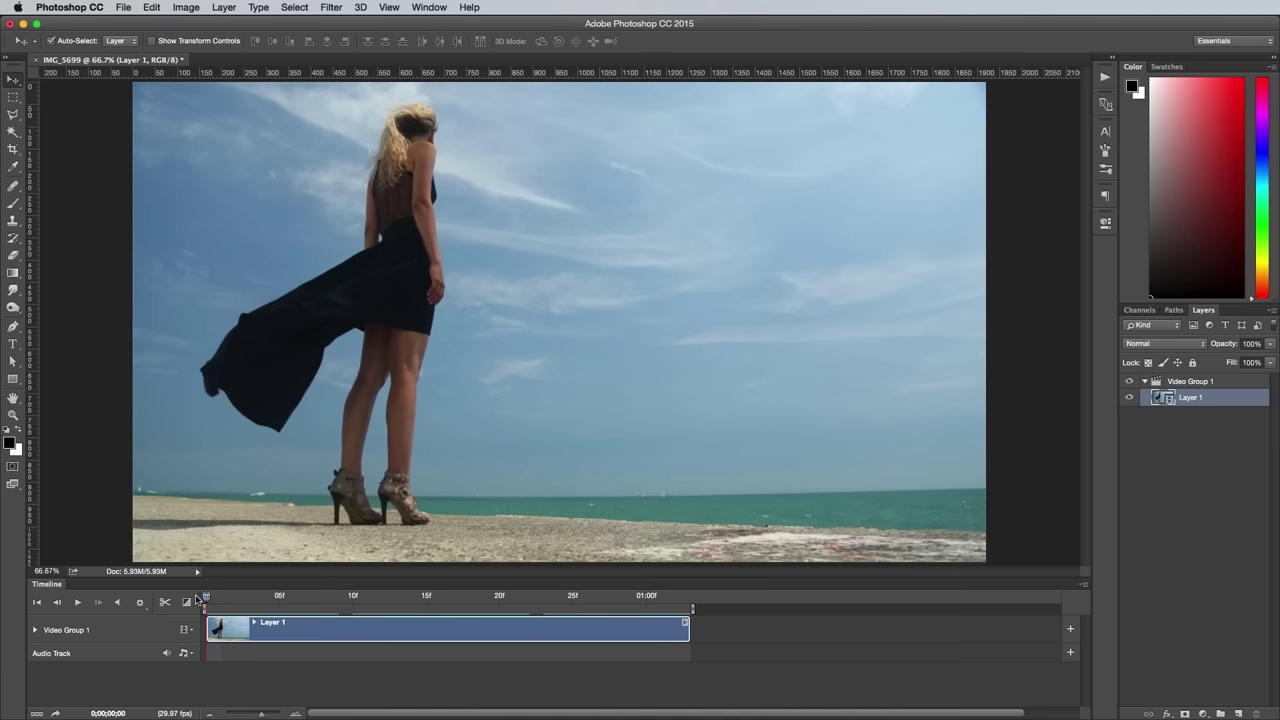
left_click(139, 602)
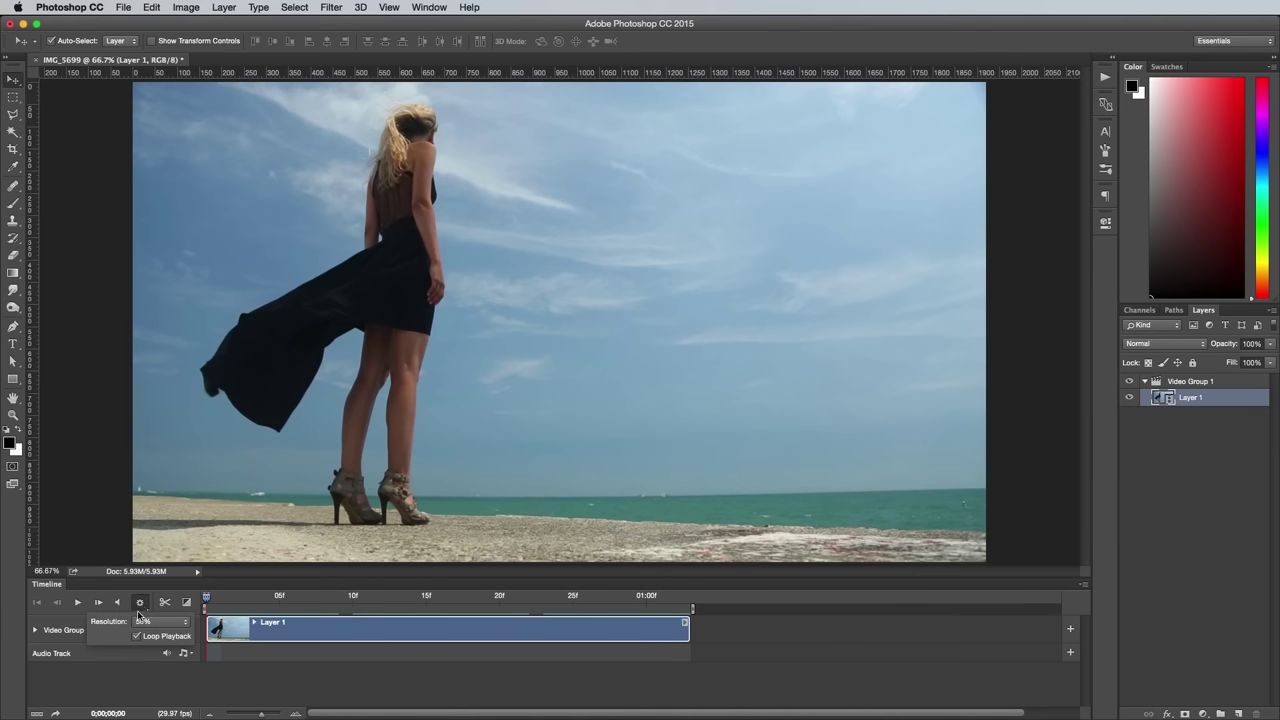
left_click(139, 606)
left_click(80, 604)
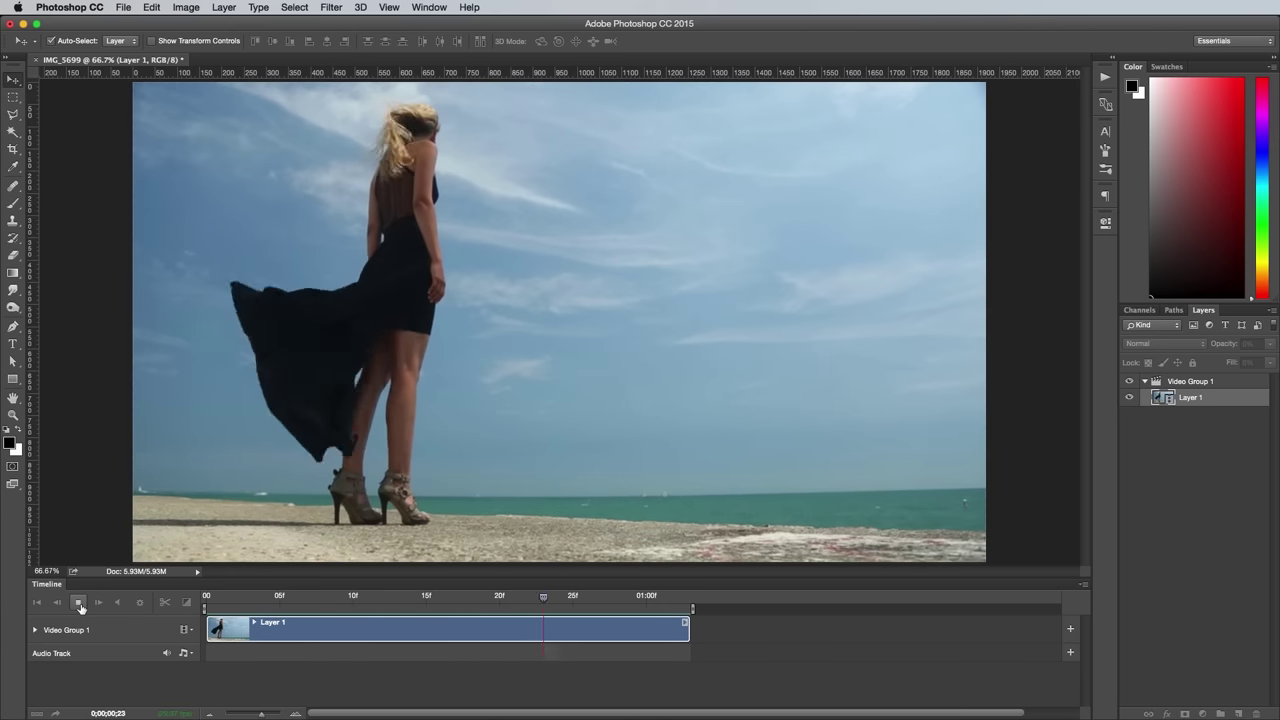
left_click(80, 604)
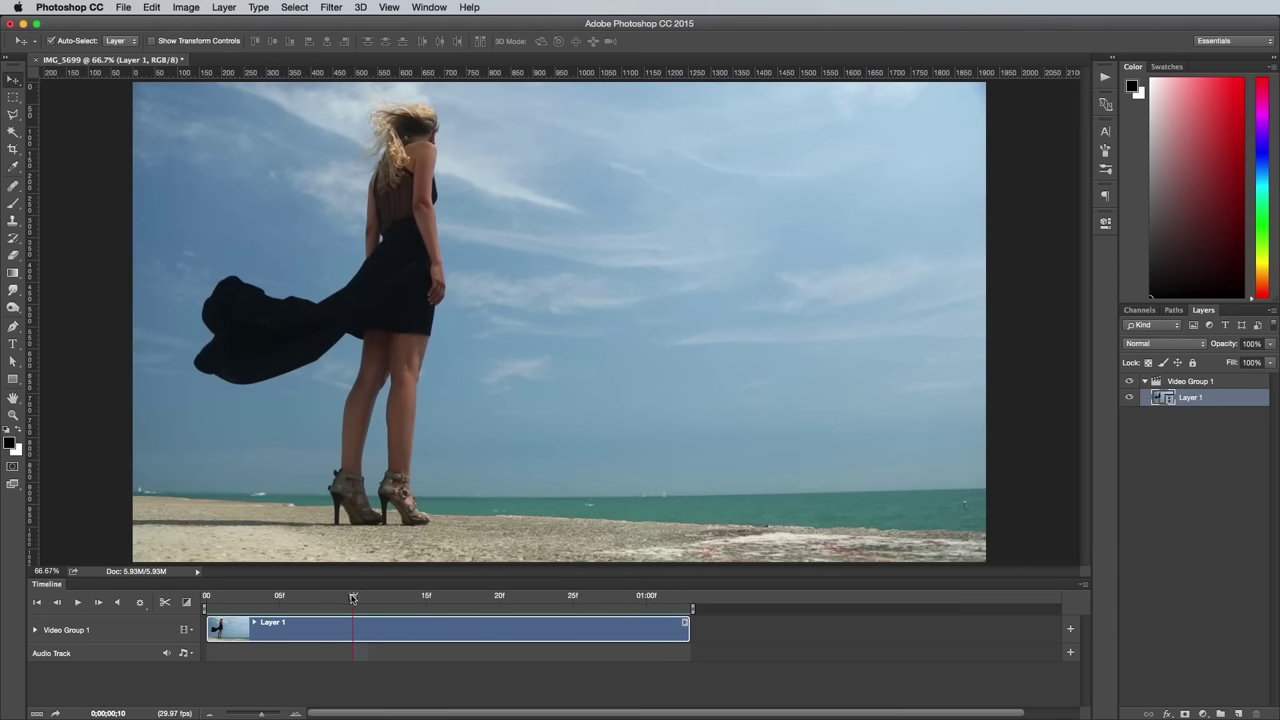
left_click_drag(352, 598, 629, 608)
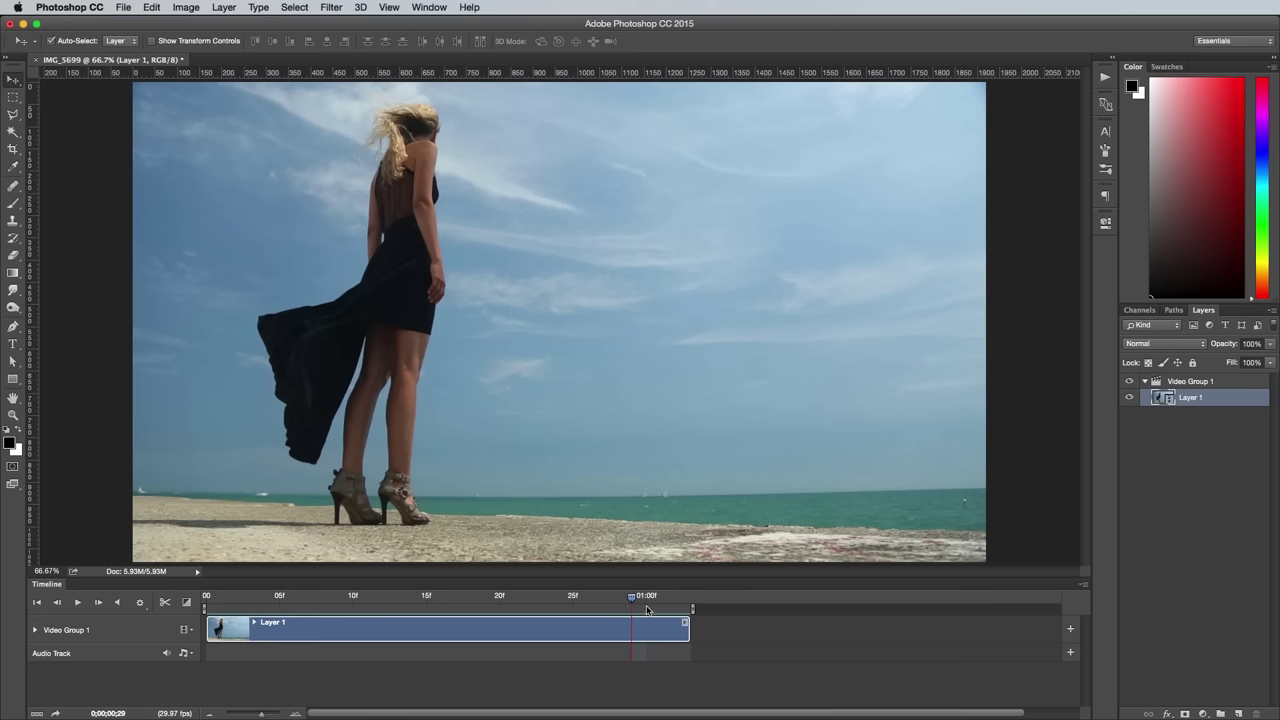
Step: Select all, Copy Merged, and paste the current frame as a new Layer 2
key("super+a")
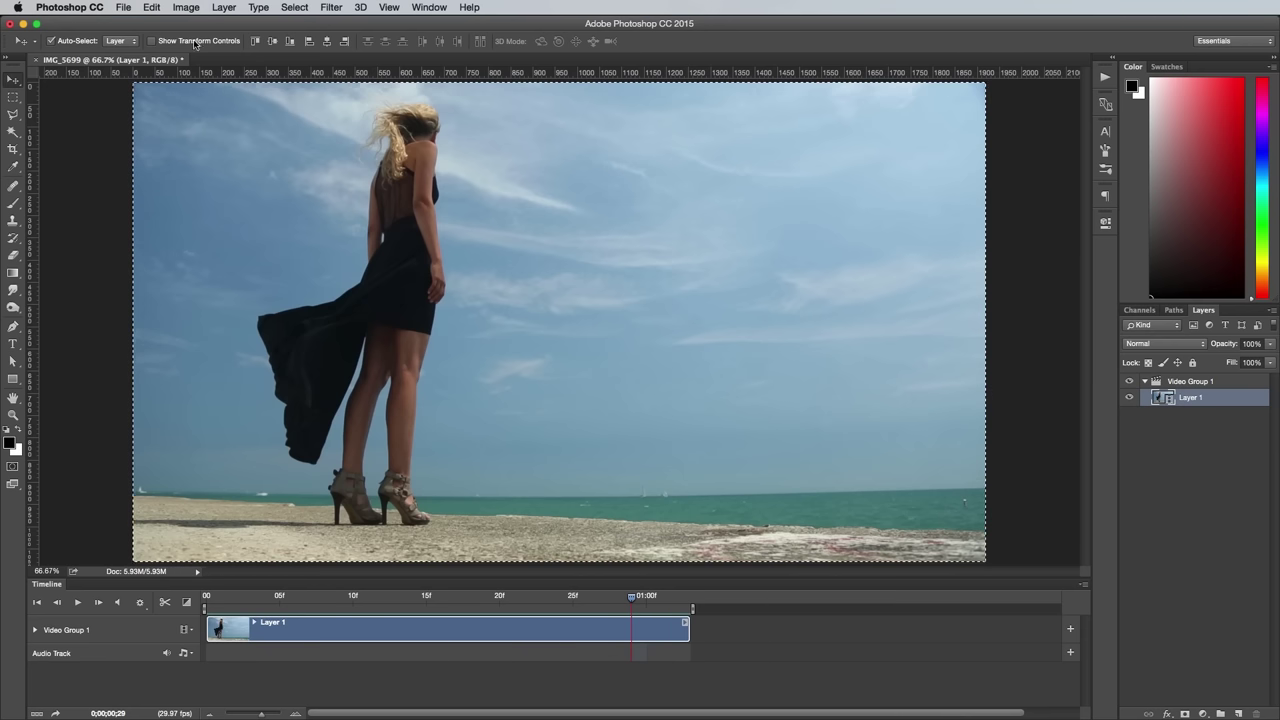
left_click(152, 8)
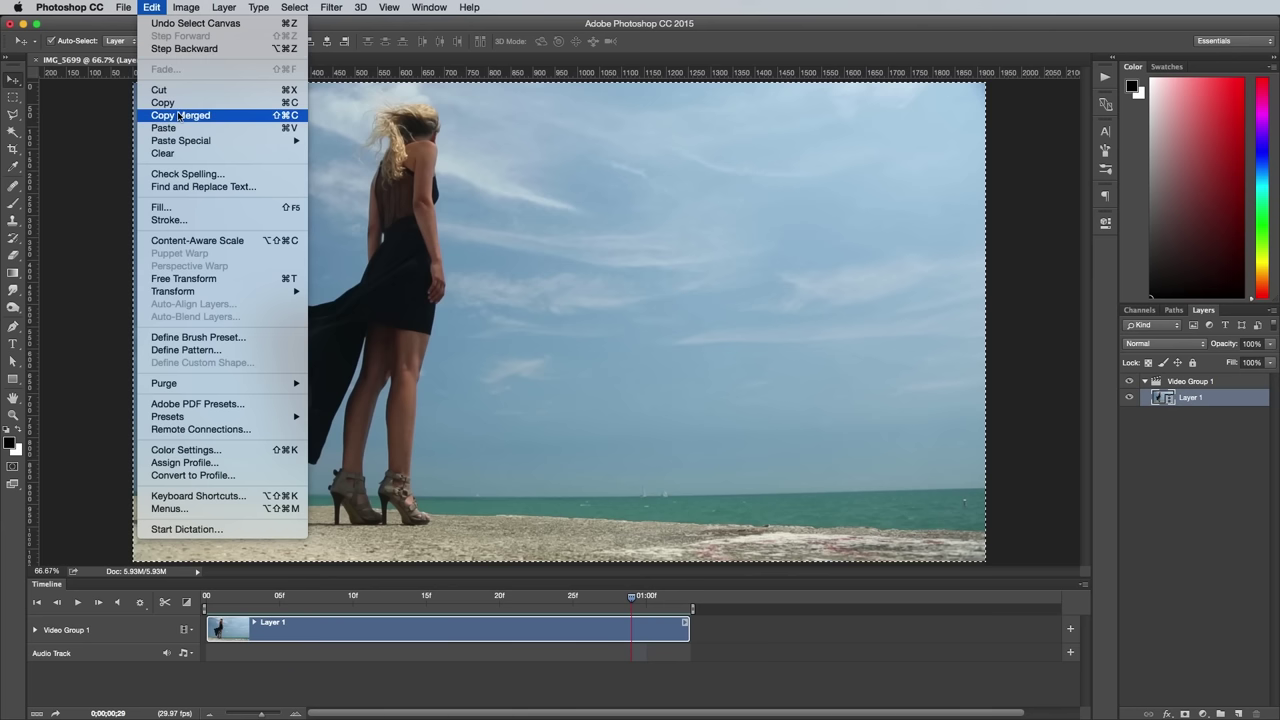
left_click(146, 8)
left_click(146, 8)
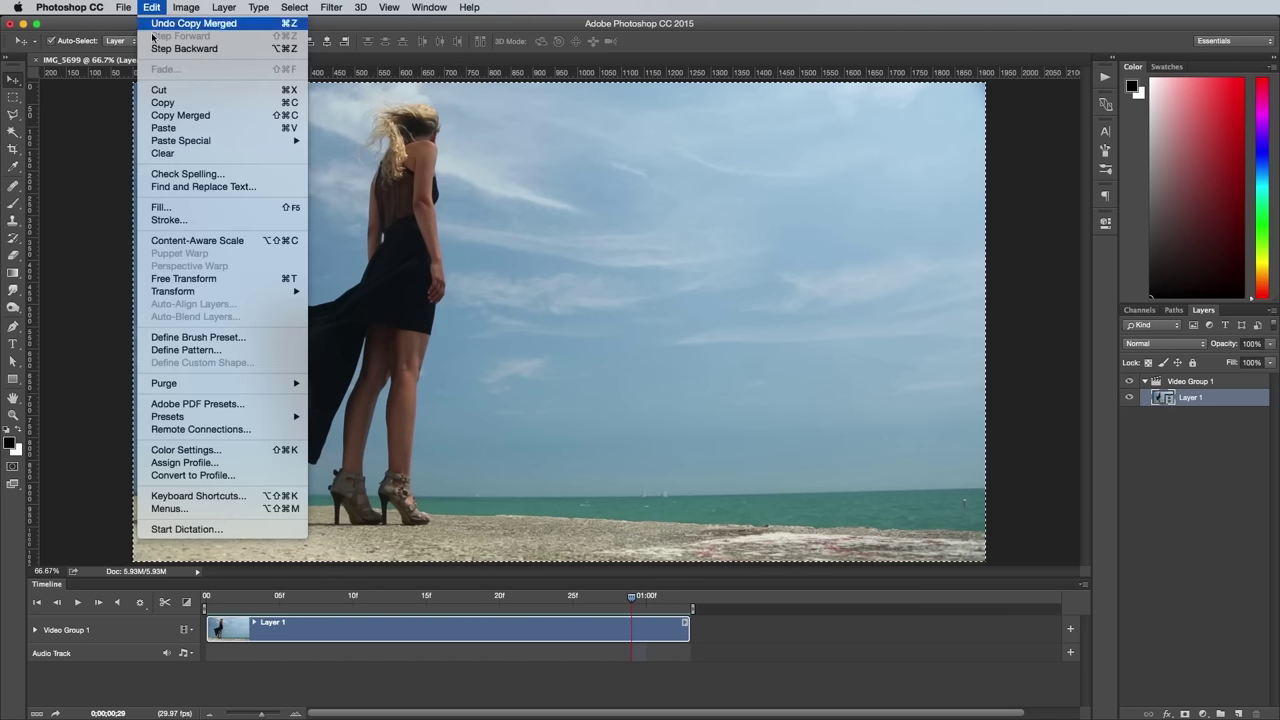
left_click(167, 127)
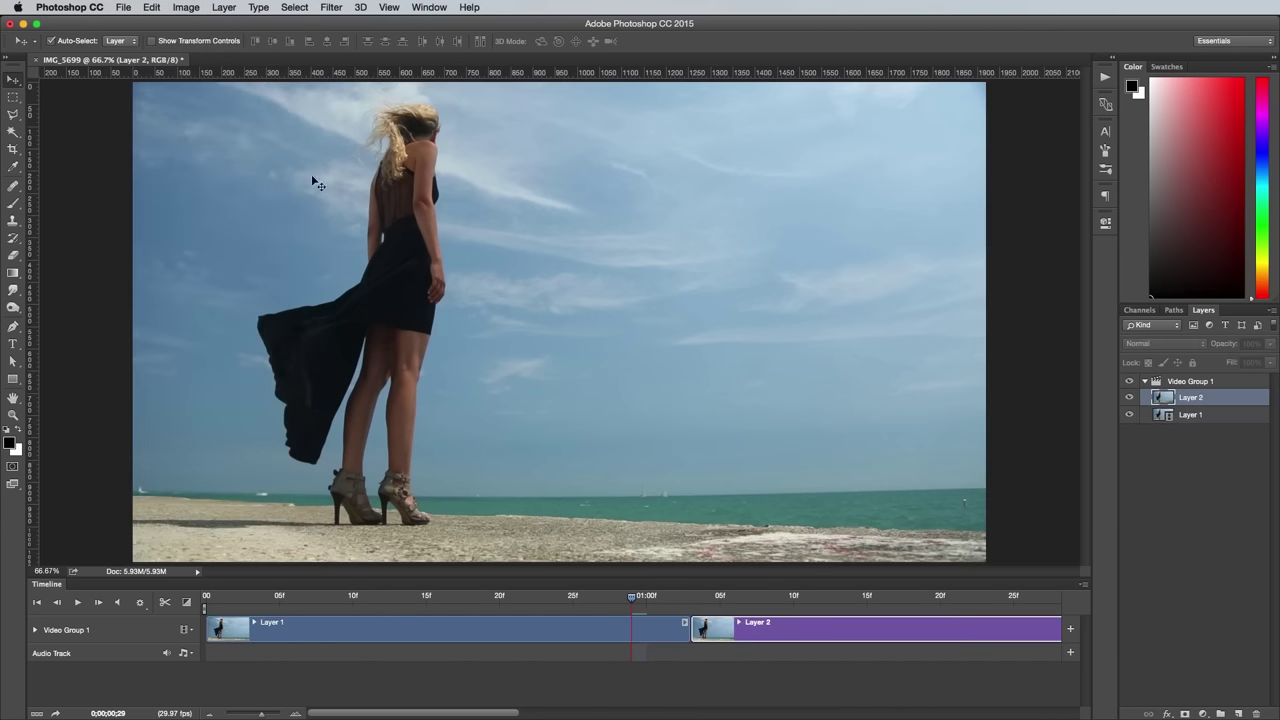
Step: Move Layer 2 above Video Group 1 and slide its clip to the timeline start
left_click_drag(1220, 397, 1220, 379)
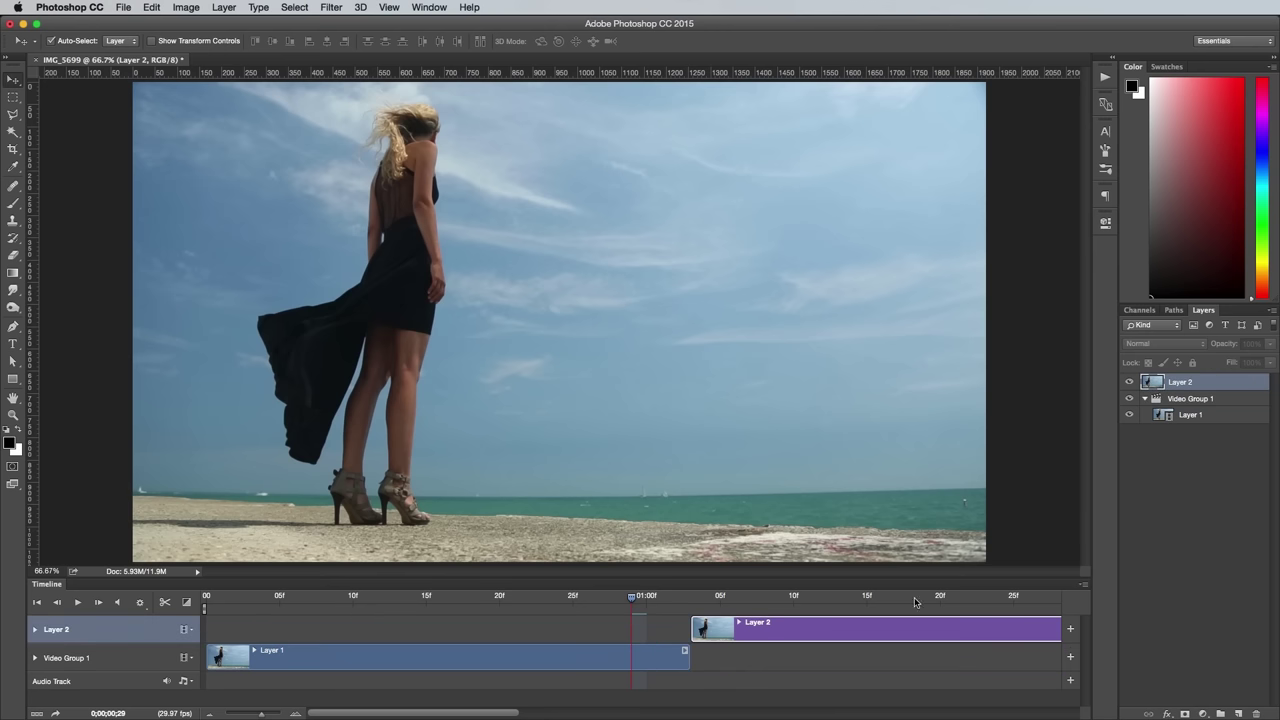
left_click_drag(890, 632, 414, 620)
scroll(996, 670, "right", 10)
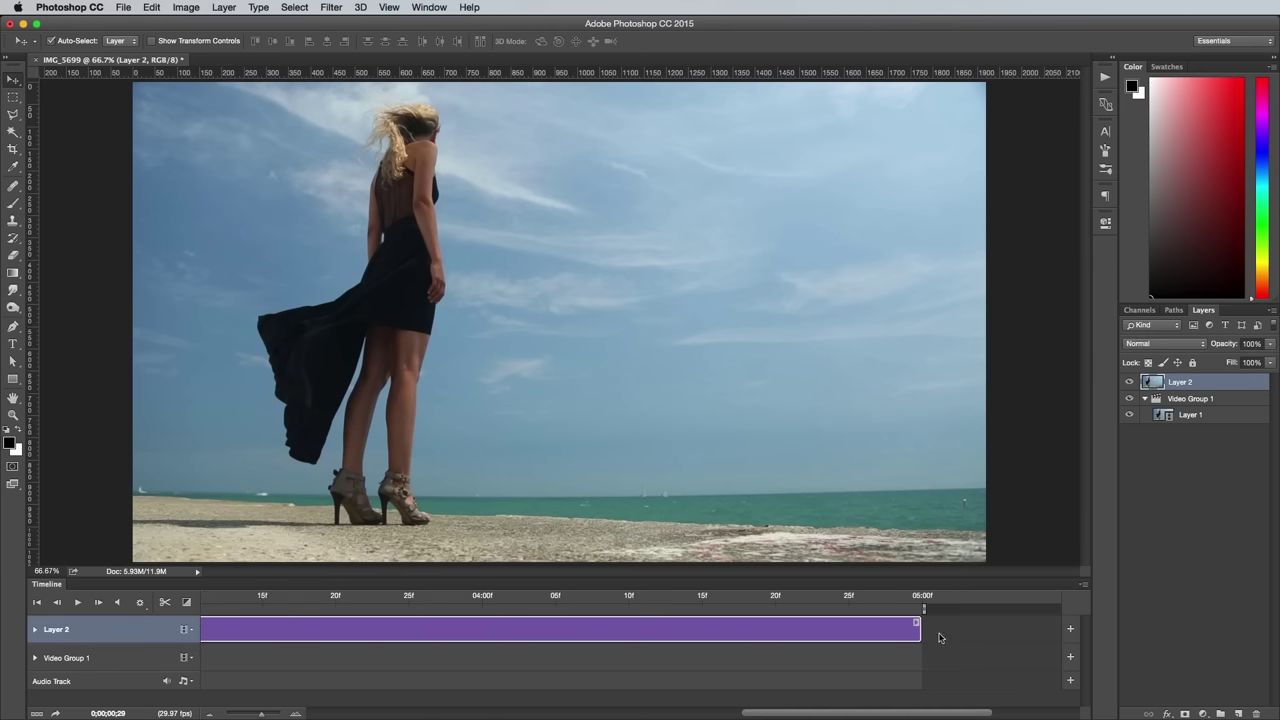
scroll(996, 670, "left", 10)
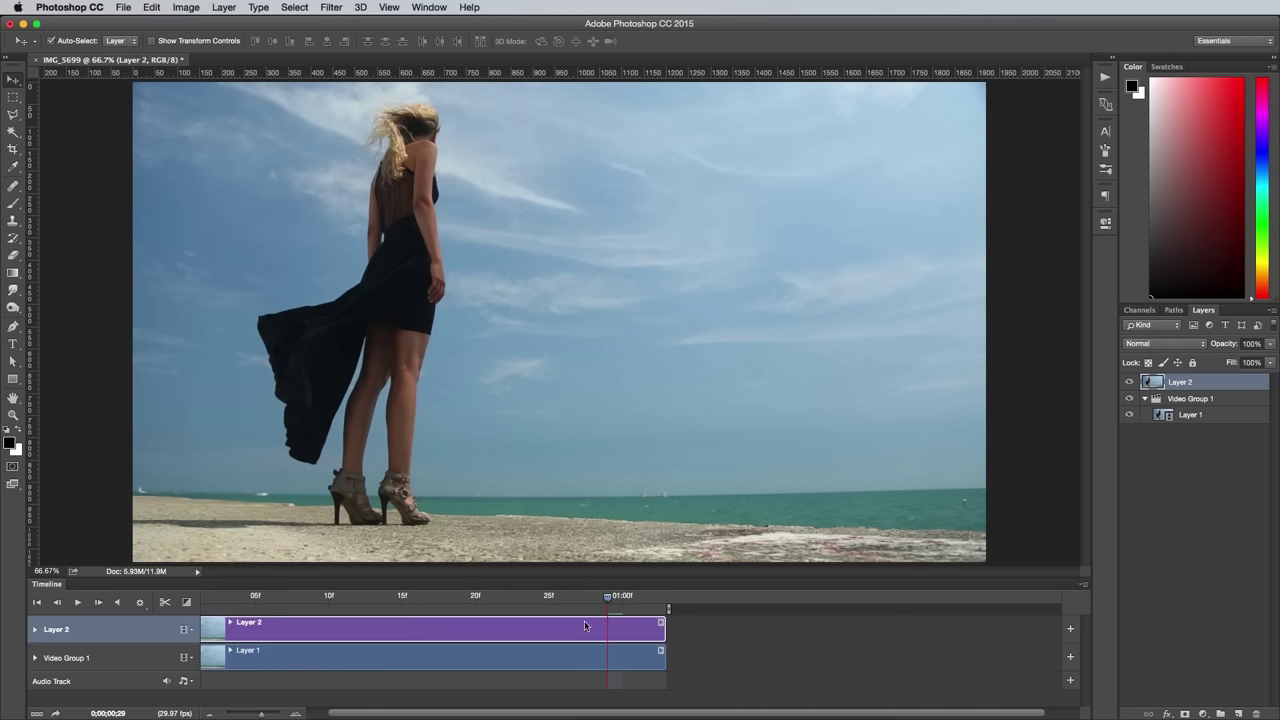
Step: With a soft 65 px brush, paint black on Layer 2's mask over the dress and skirt
left_click(470, 598)
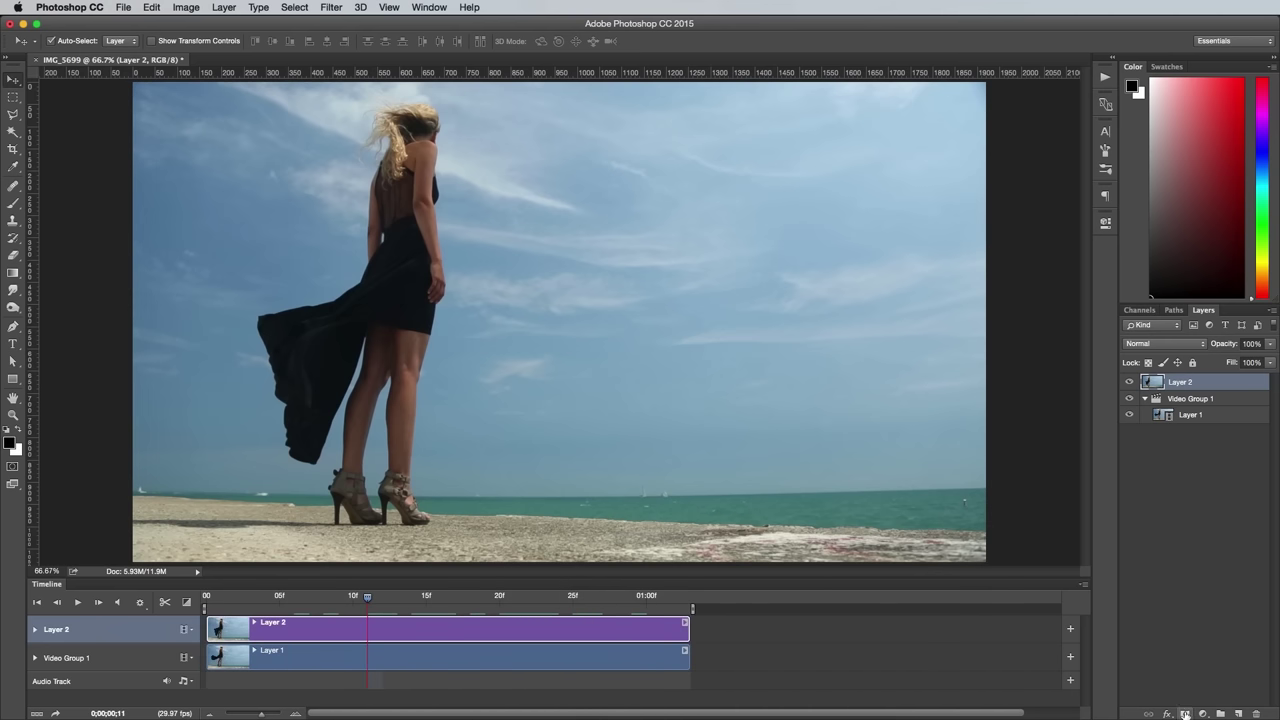
left_click(14, 206)
left_click(66, 42)
left_click(209, 466)
double_click(209, 466)
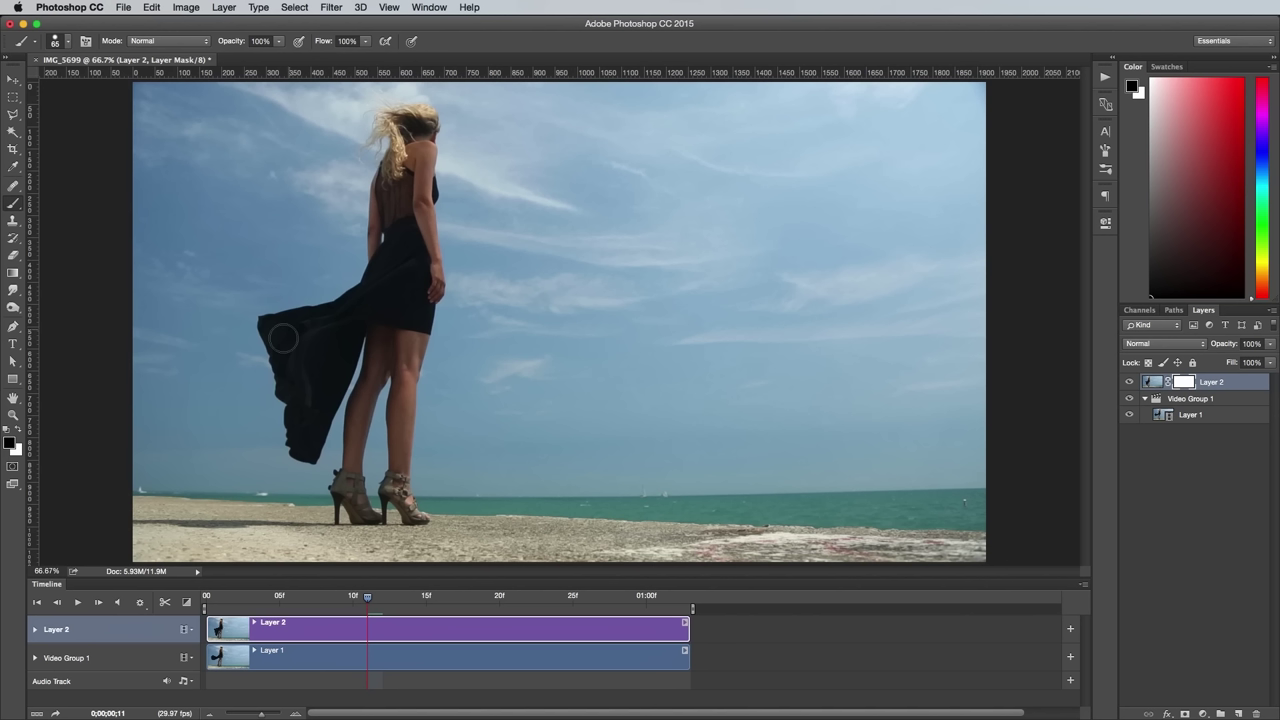
mouse_move(283, 328)
left_mouse_down()
mouse_move(249, 336)
mouse_move(271, 304)
mouse_move(200, 336)
mouse_move(203, 322)
mouse_move(185, 317)
mouse_move(209, 386)
left_mouse_up()
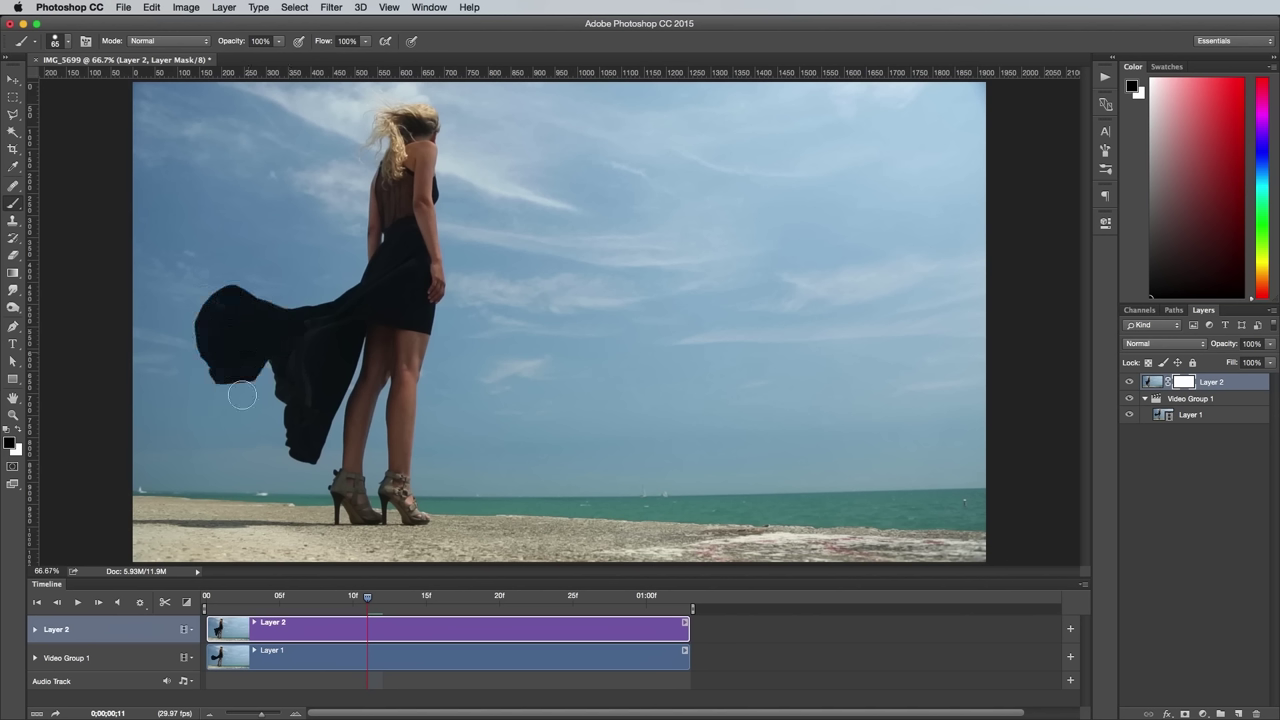
mouse_move(270, 432)
left_mouse_down()
mouse_move(290, 456)
mouse_move(312, 452)
mouse_move(354, 339)
mouse_move(297, 396)
mouse_move(317, 365)
mouse_move(293, 305)
left_mouse_up()
Step: Refine the mask edges, restoring beside the leg and revealing more near the hip and hem, then preview
left_click(67, 41)
left_click(67, 41)
key("x")
mouse_move(335, 415)
left_mouse_down()
mouse_move(357, 350)
mouse_move(348, 366)
left_mouse_up()
key("x")
left_click_drag(276, 597, 223, 599)
left_click_drag(322, 288, 364, 265)
left_click_drag(220, 597, 547, 606)
left_click_drag(327, 454, 211, 331)
key("space")
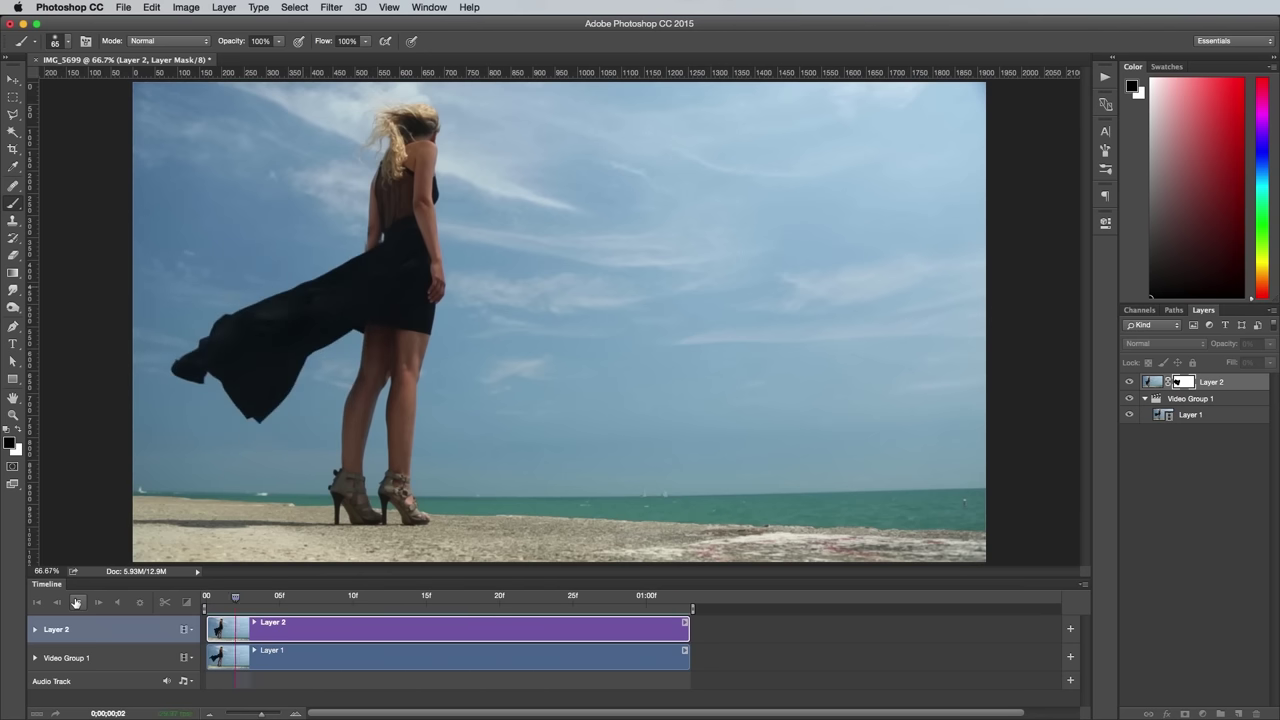
left_click(75, 602)
scroll(279, 438, "up", 3)
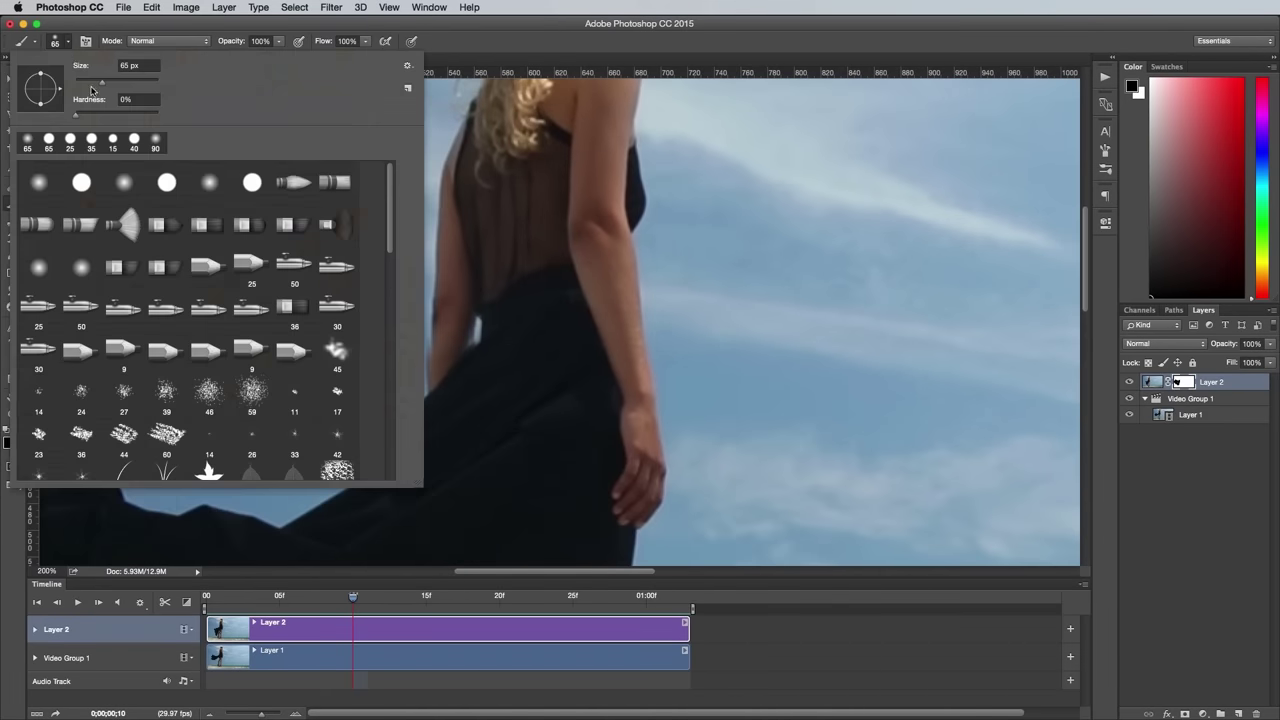
left_click(419, 313)
key("shift+Right")
key("x")
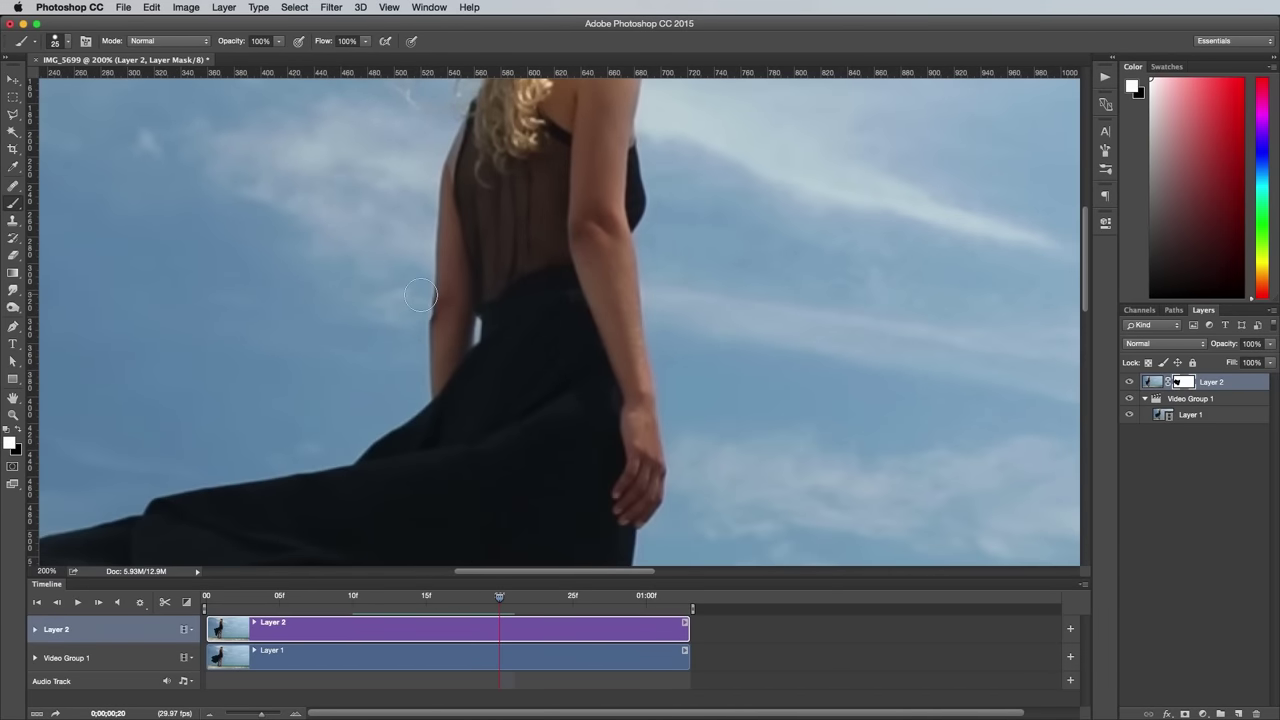
key("space")
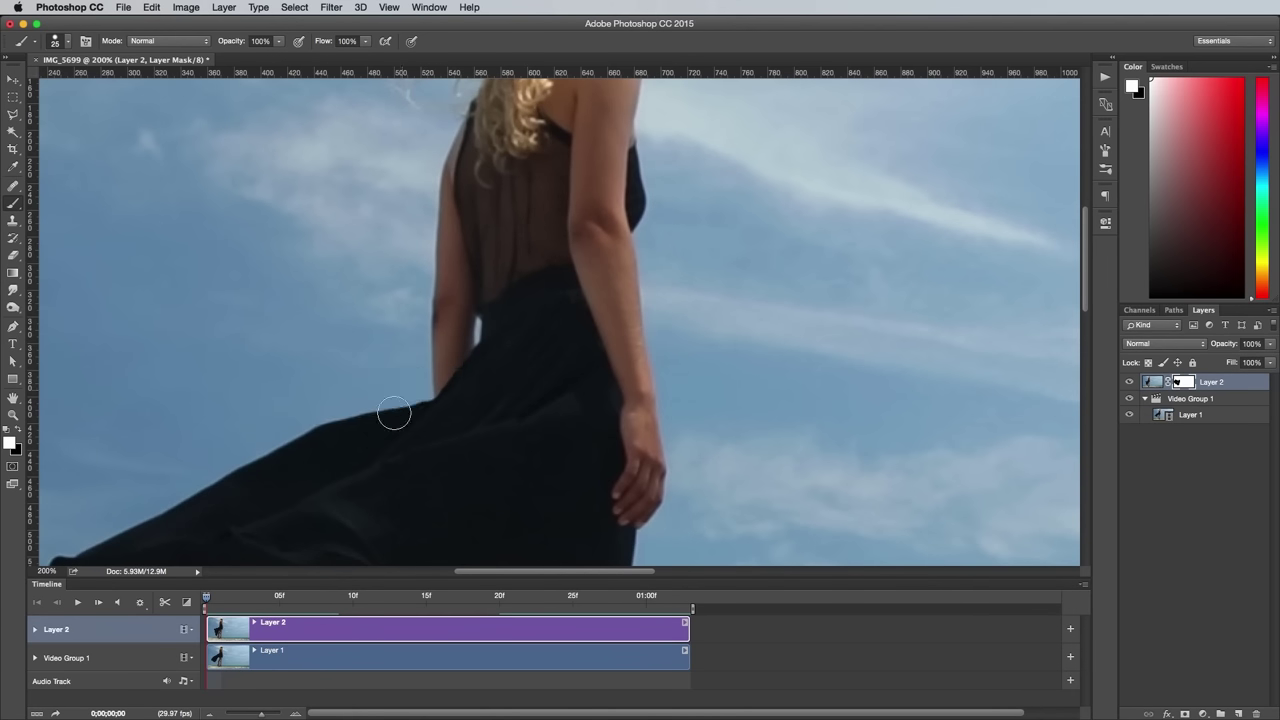
left_click(339, 595)
key("x")
left_click_drag(338, 596, 206, 596)
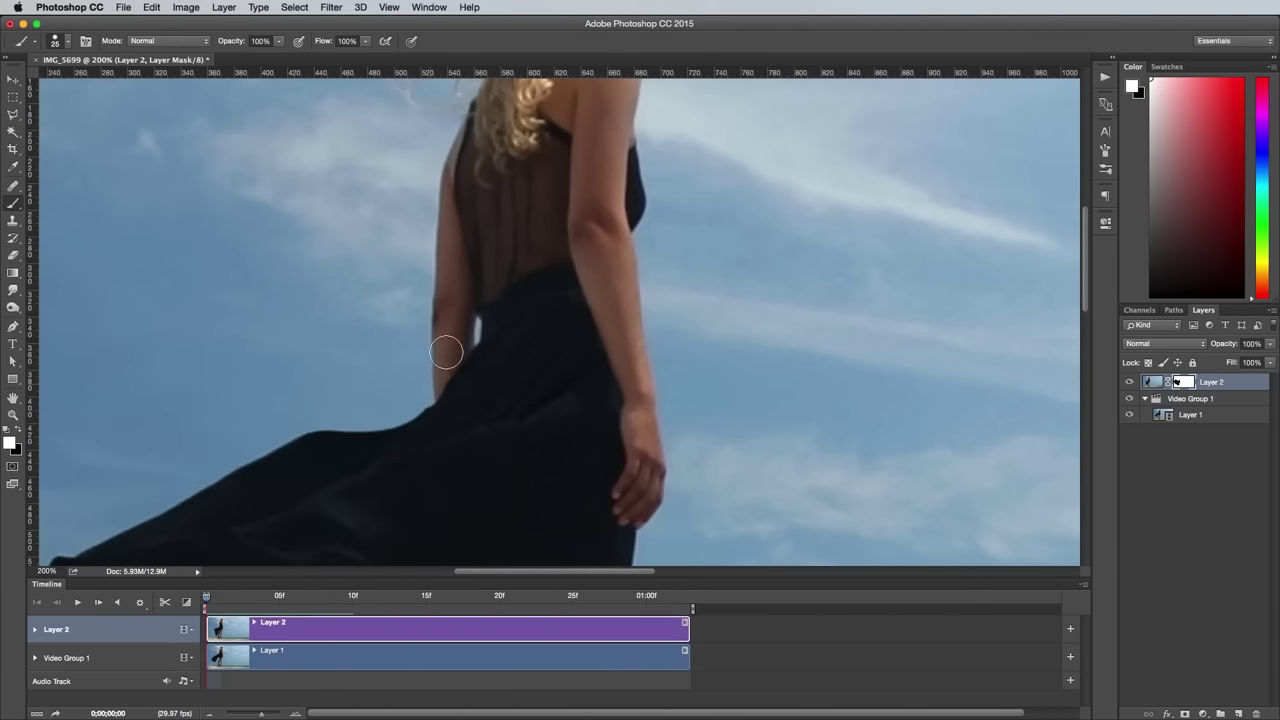
left_click(78, 602)
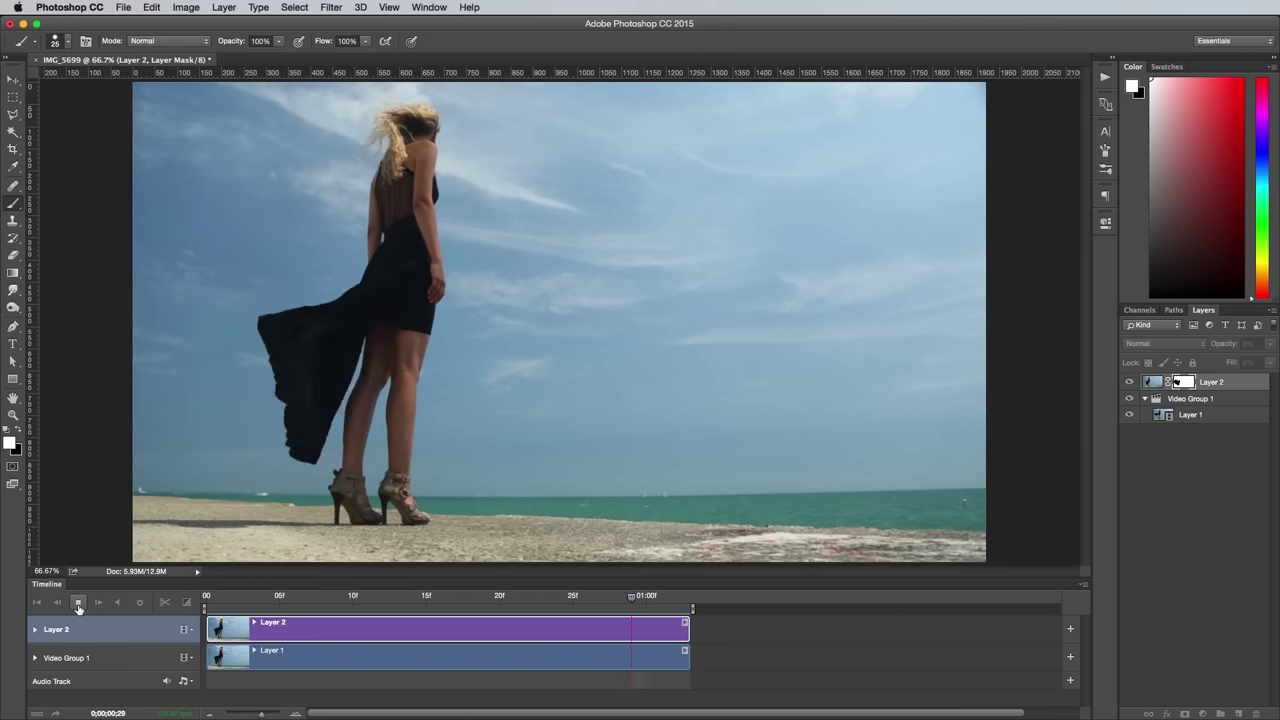
Step: In Save for Web, set the GIF to 500 px wide, looping Forever, and click Done
left_click(123, 7)
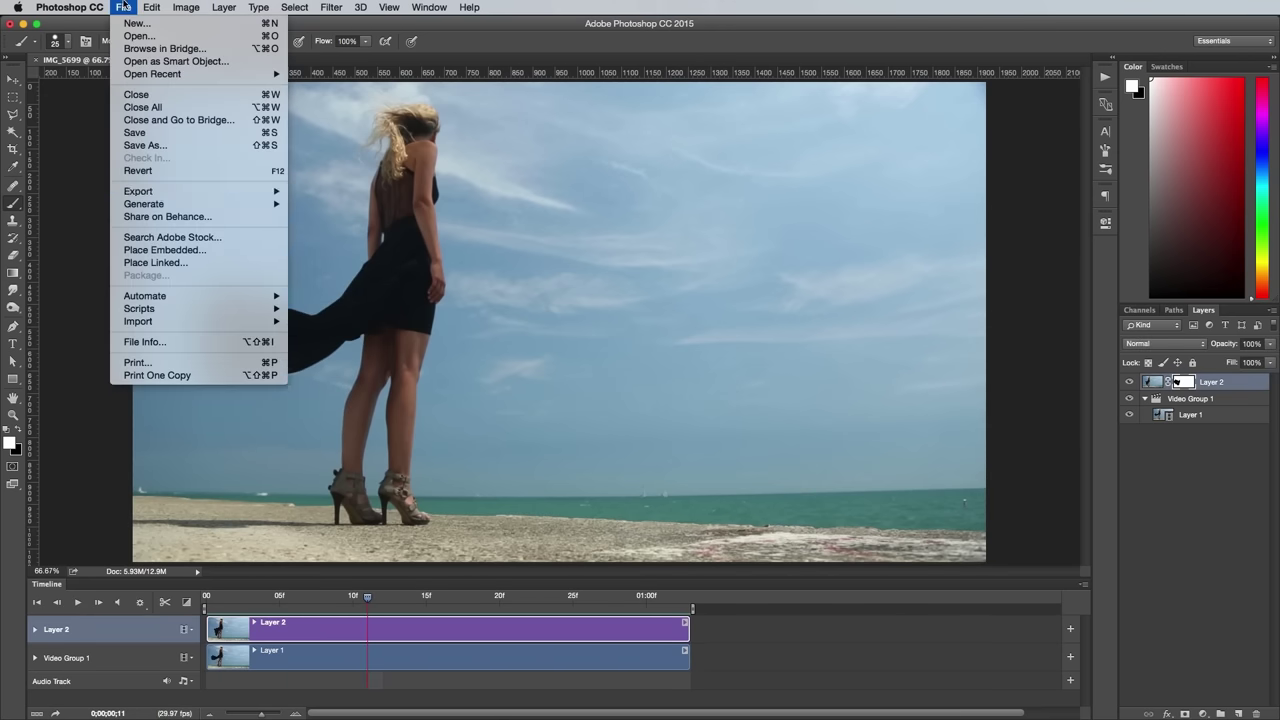
mouse_move(140, 191)
left_click(340, 246)
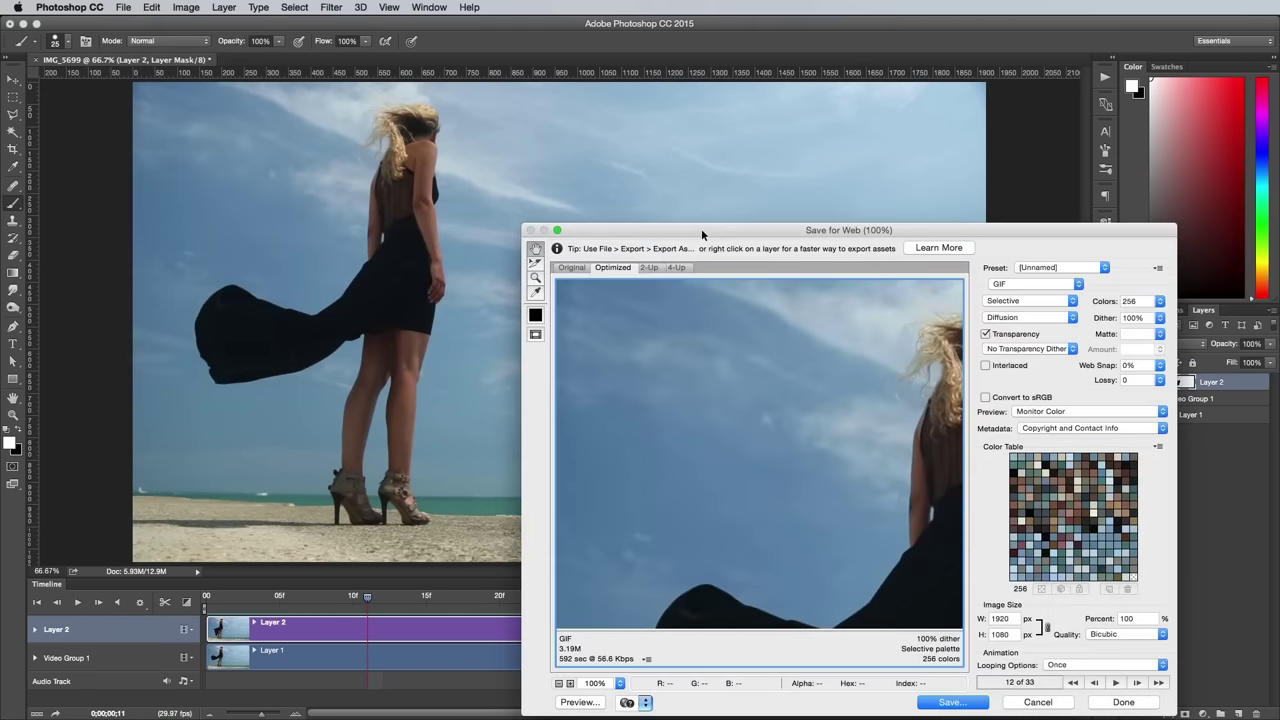
left_click_drag(702, 234, 618, 155)
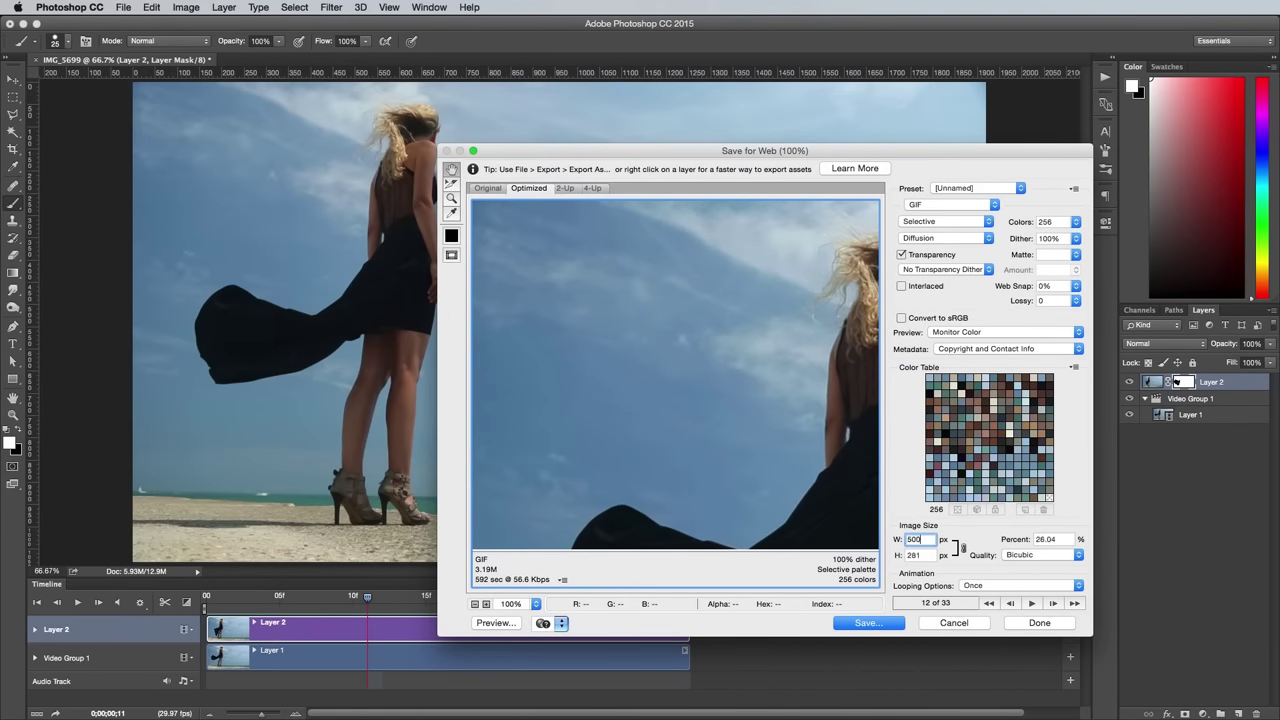
key("Return")
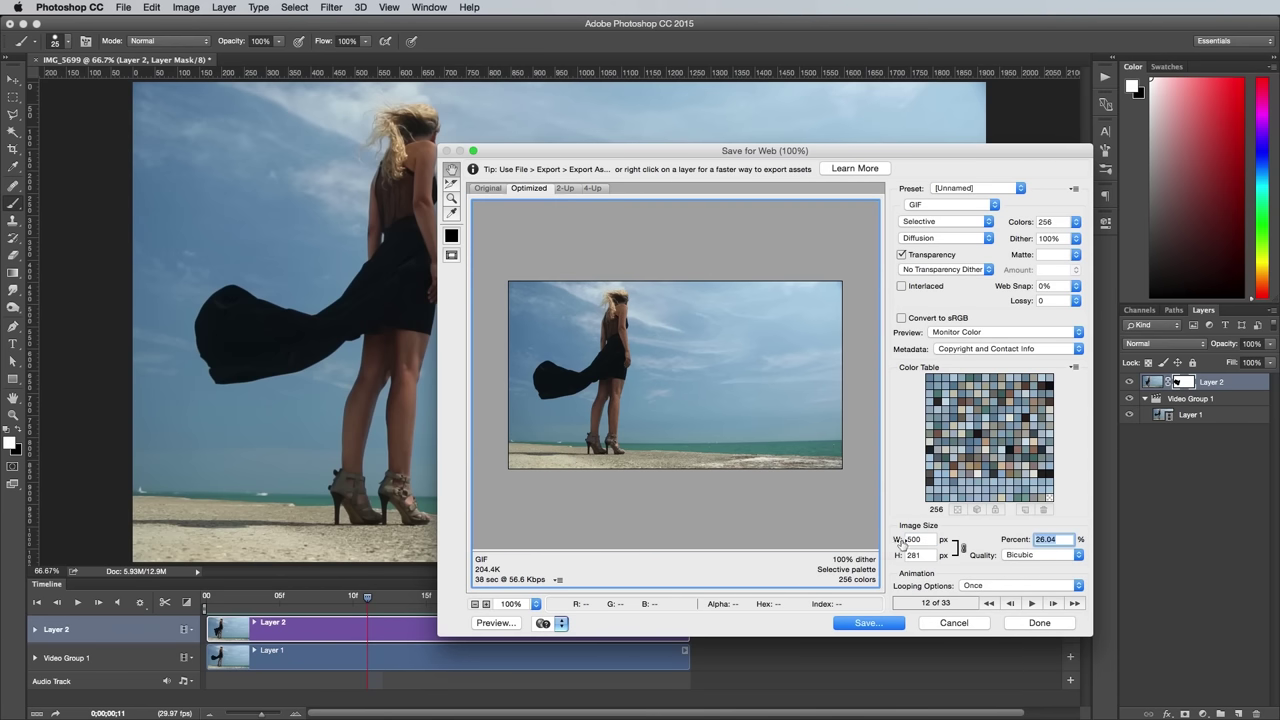
left_click(980, 586)
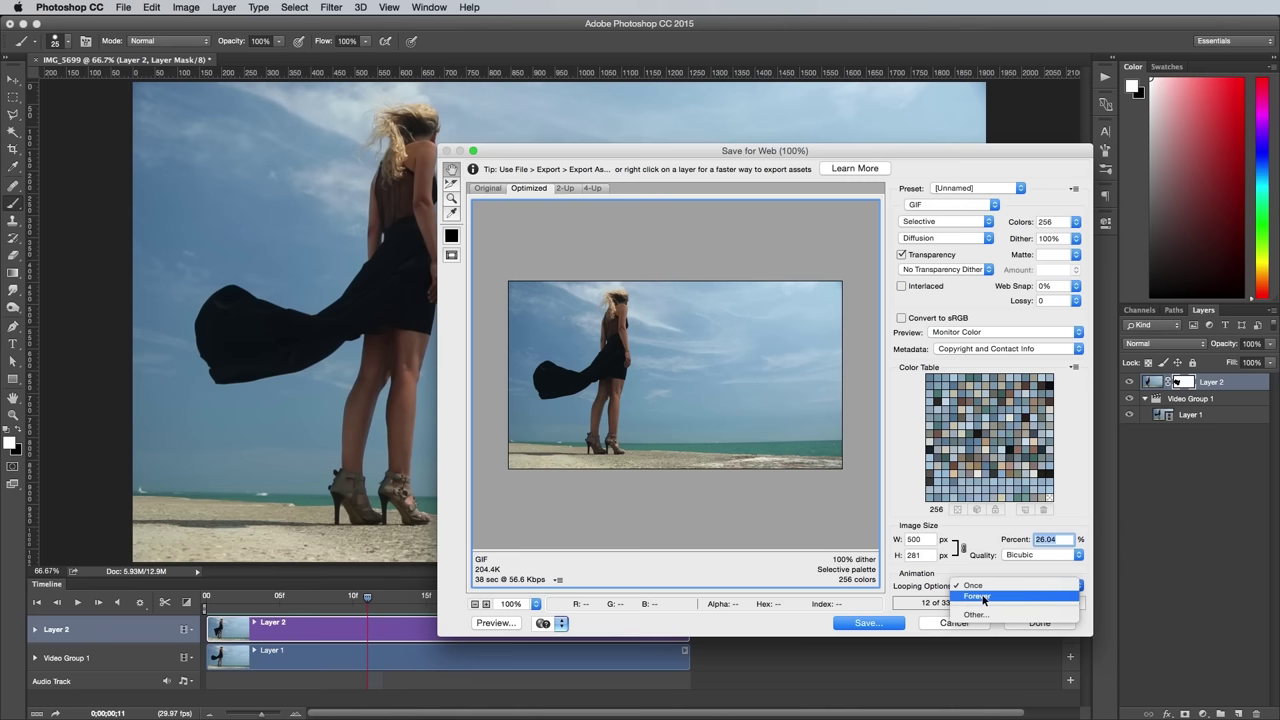
left_click(985, 600)
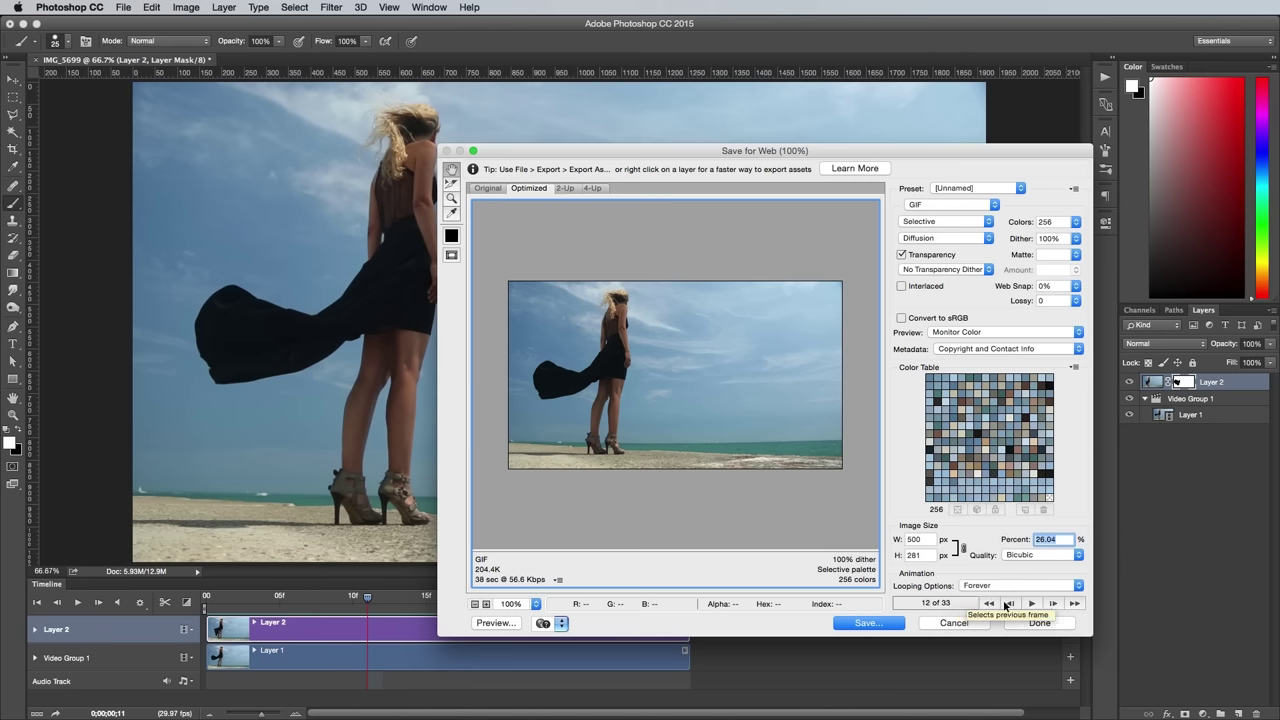
left_click(1039, 621)
Step: Open File > Export > Render Video for an H.264 MP4 at 1920 x 1080
left_click(123, 7)
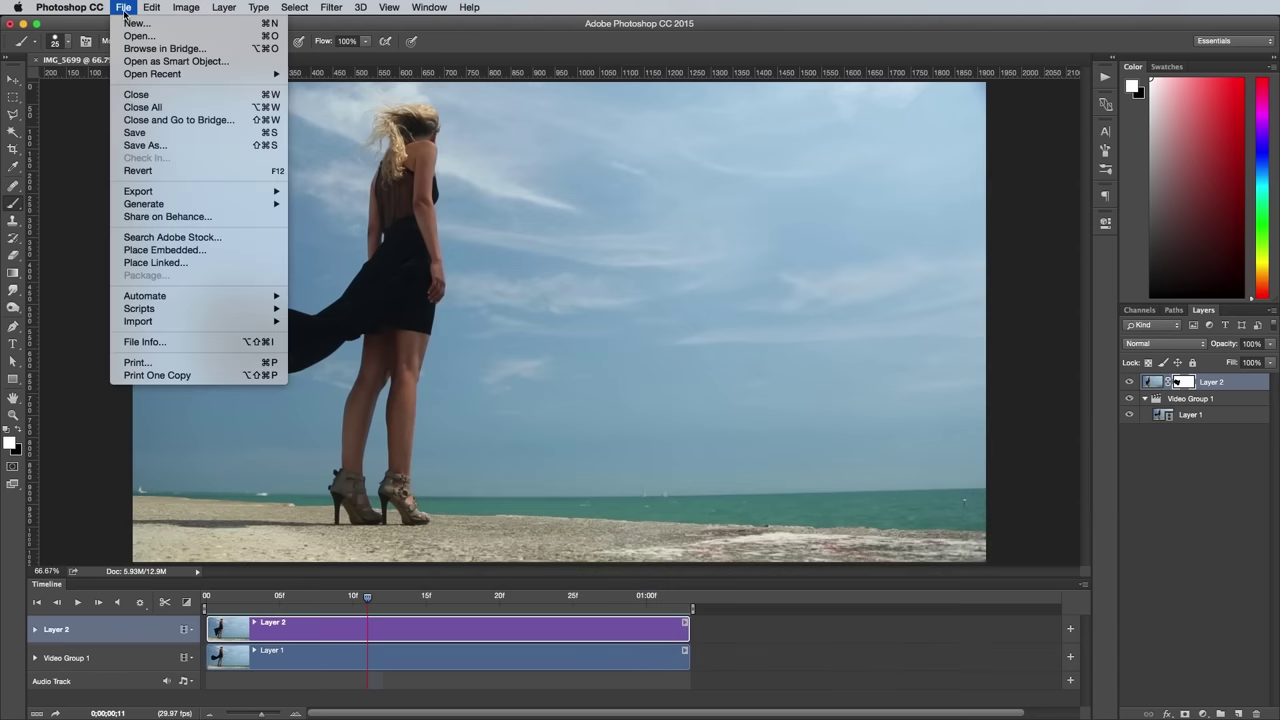
mouse_move(158, 196)
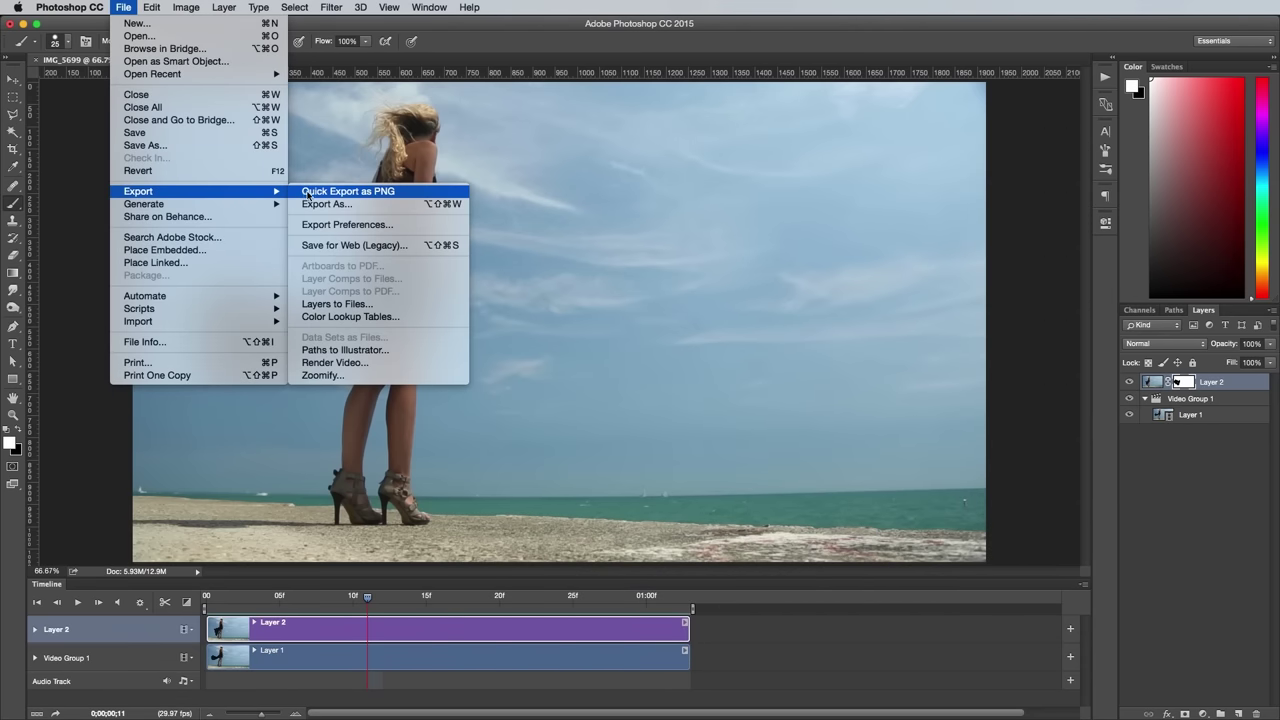
left_click(352, 361)
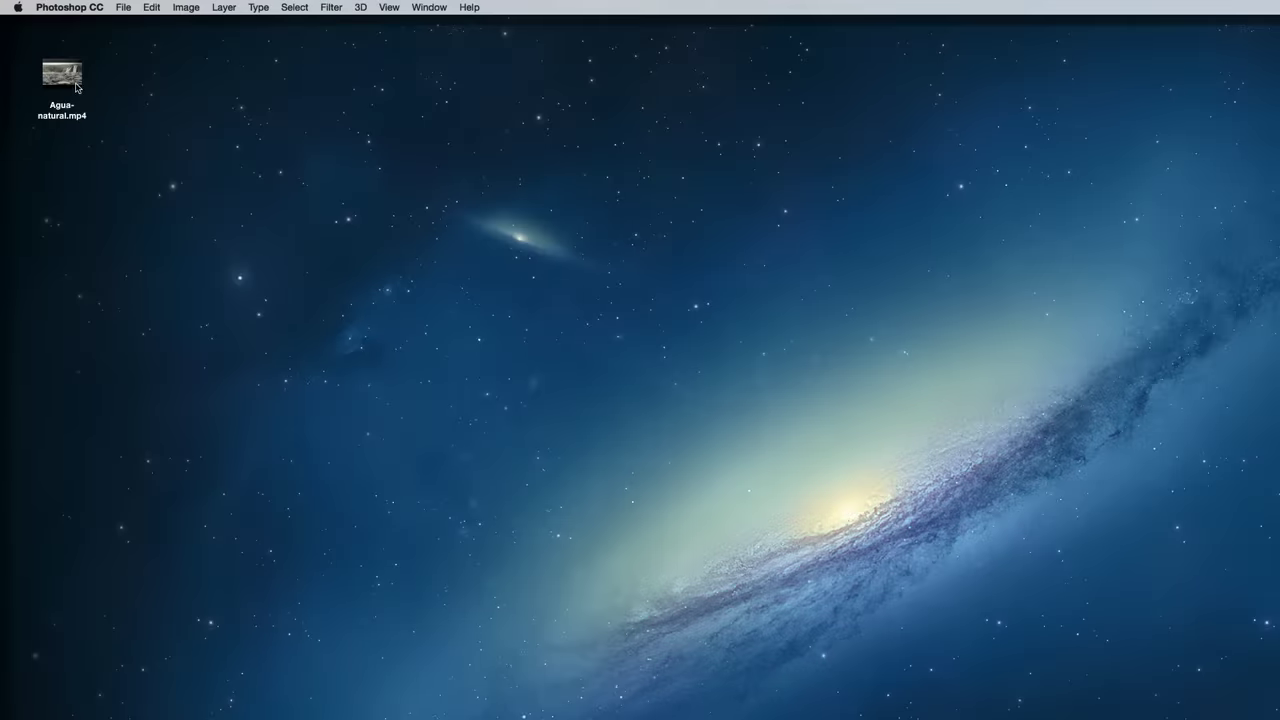
Step: Bring Agua-natural.mp4 into Photoshop and trim its clip to just over one second
left_click_drag(62, 75, 343, 640)
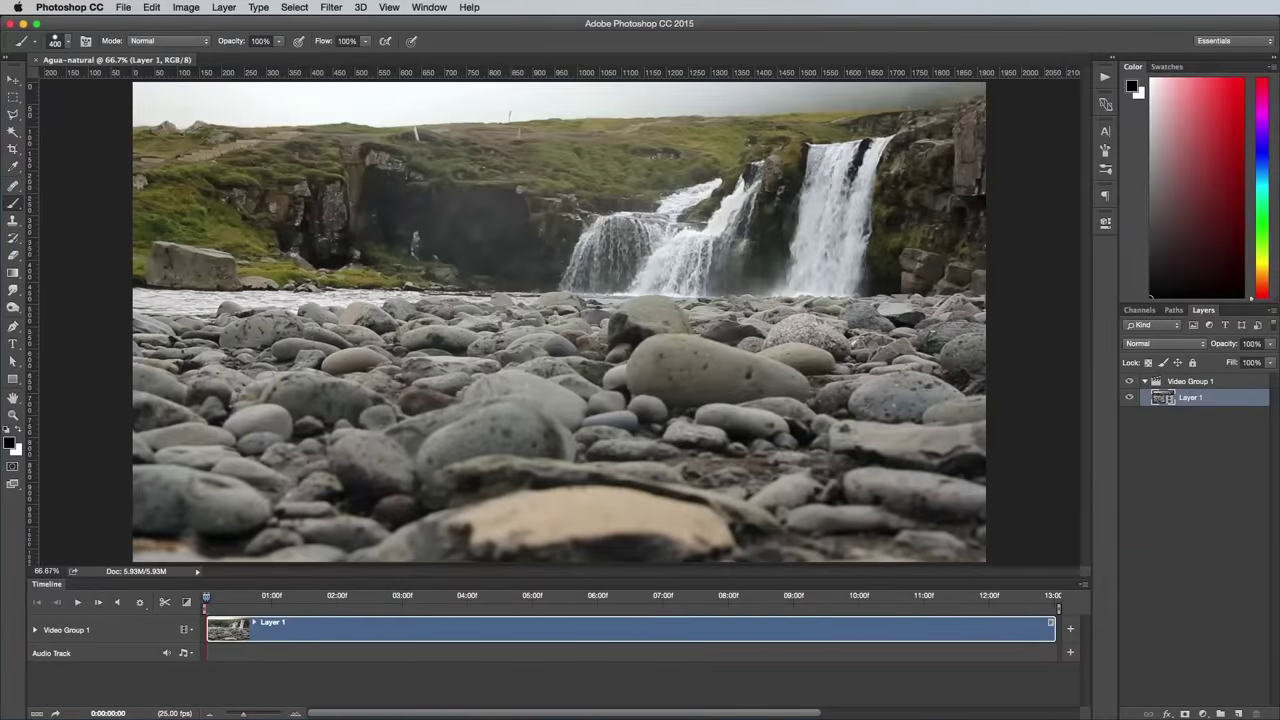
key("space")
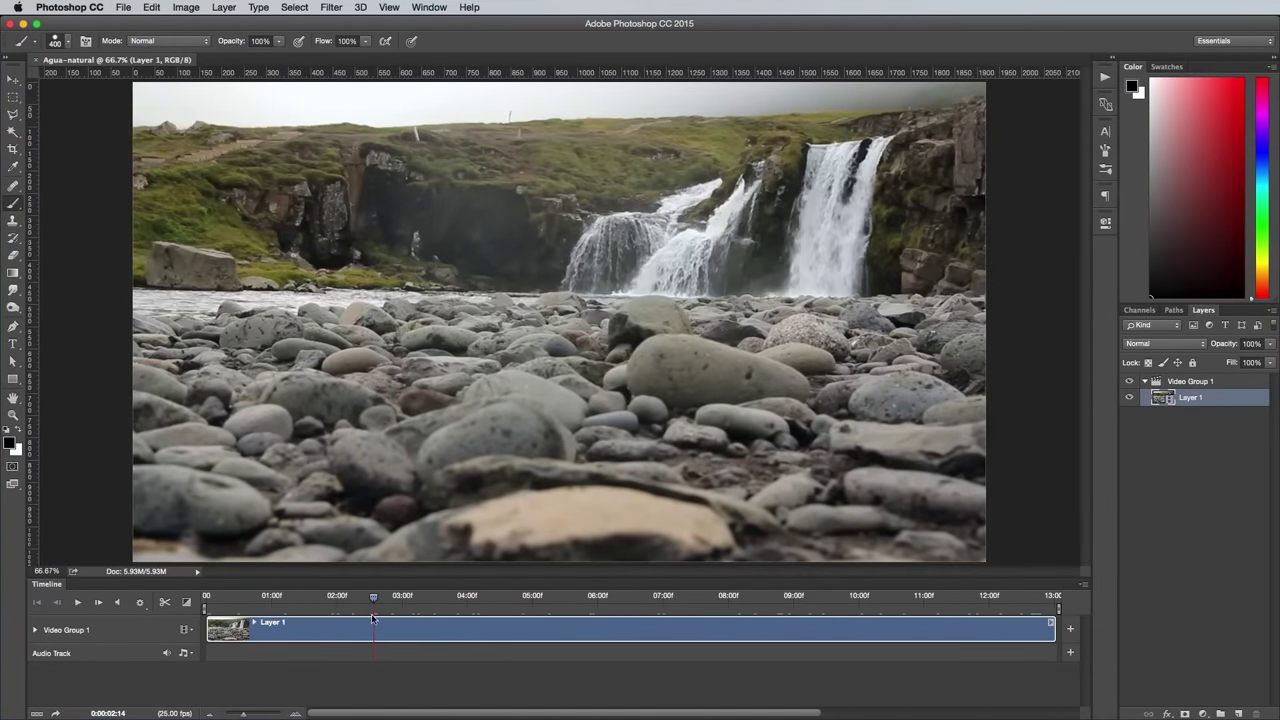
left_click_drag(1036, 628, 400, 625)
left_click(80, 605)
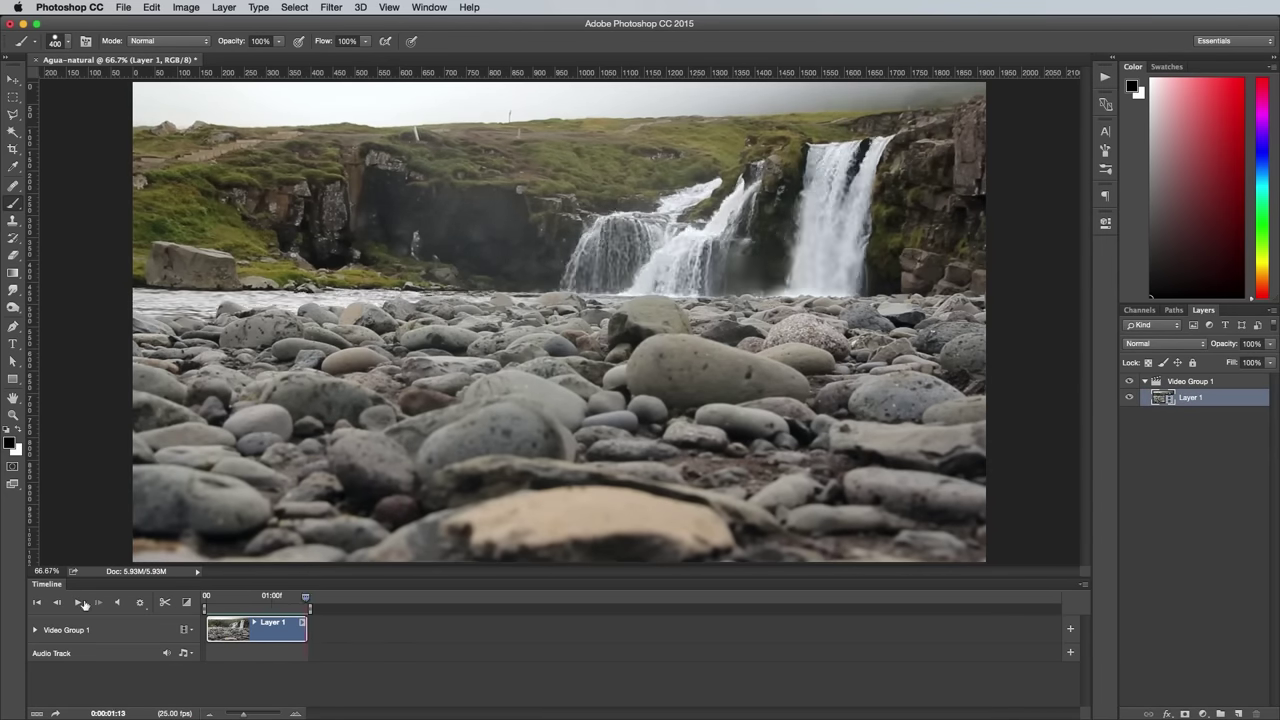
left_click(245, 605)
left_click_drag(212, 626, 236, 626)
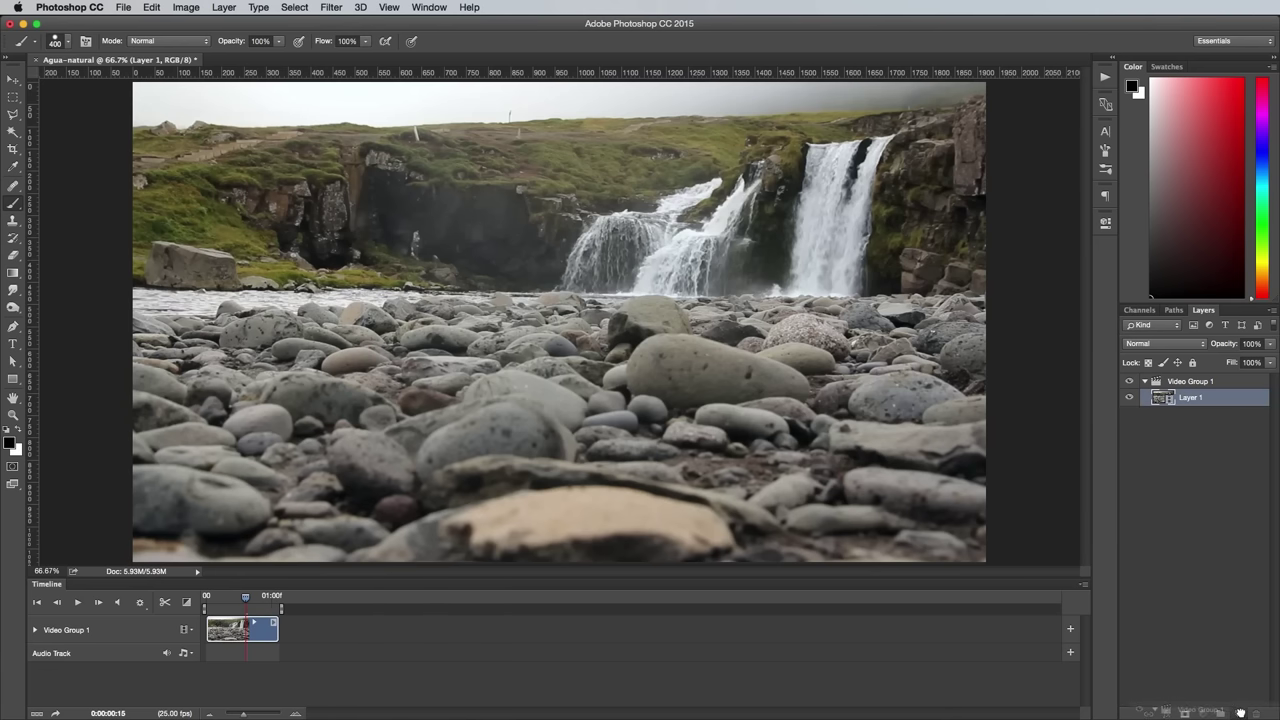
Step: Duplicate Video Group 1 and trim the copy's clip to end at 01:15, overlapping the original
left_click_drag(1240, 712, 1239, 713)
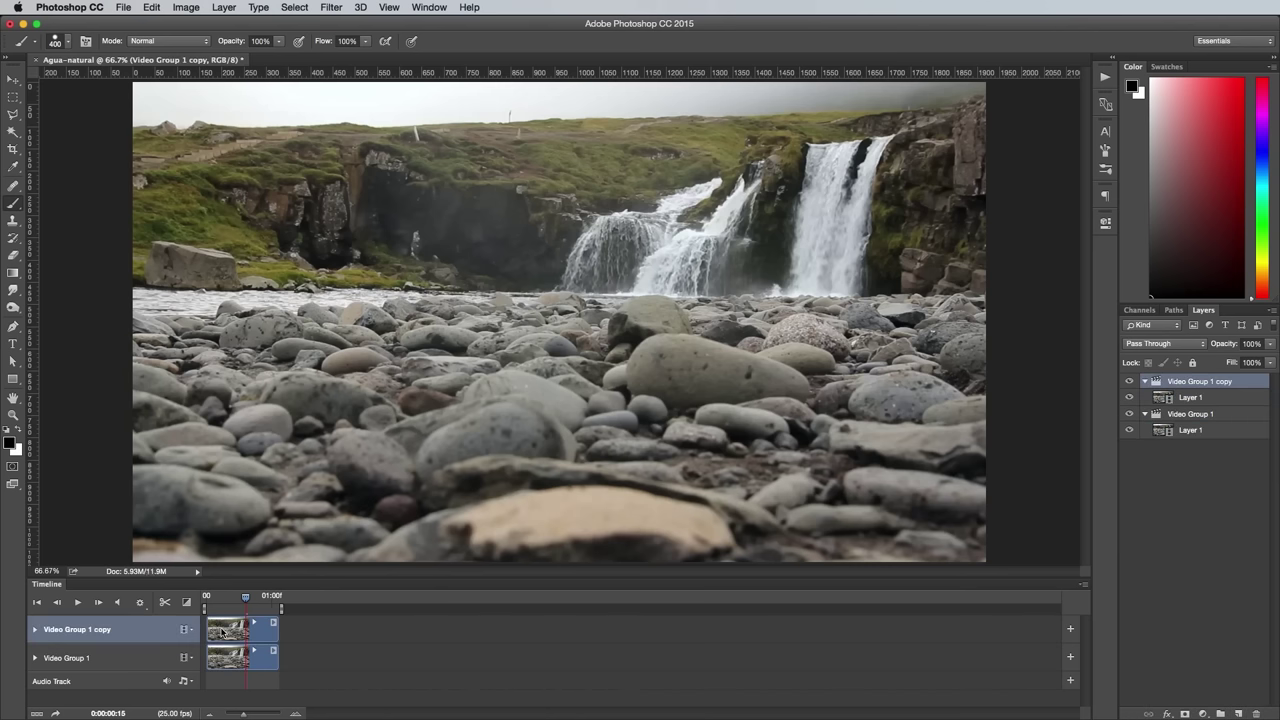
left_click_drag(222, 632, 289, 628)
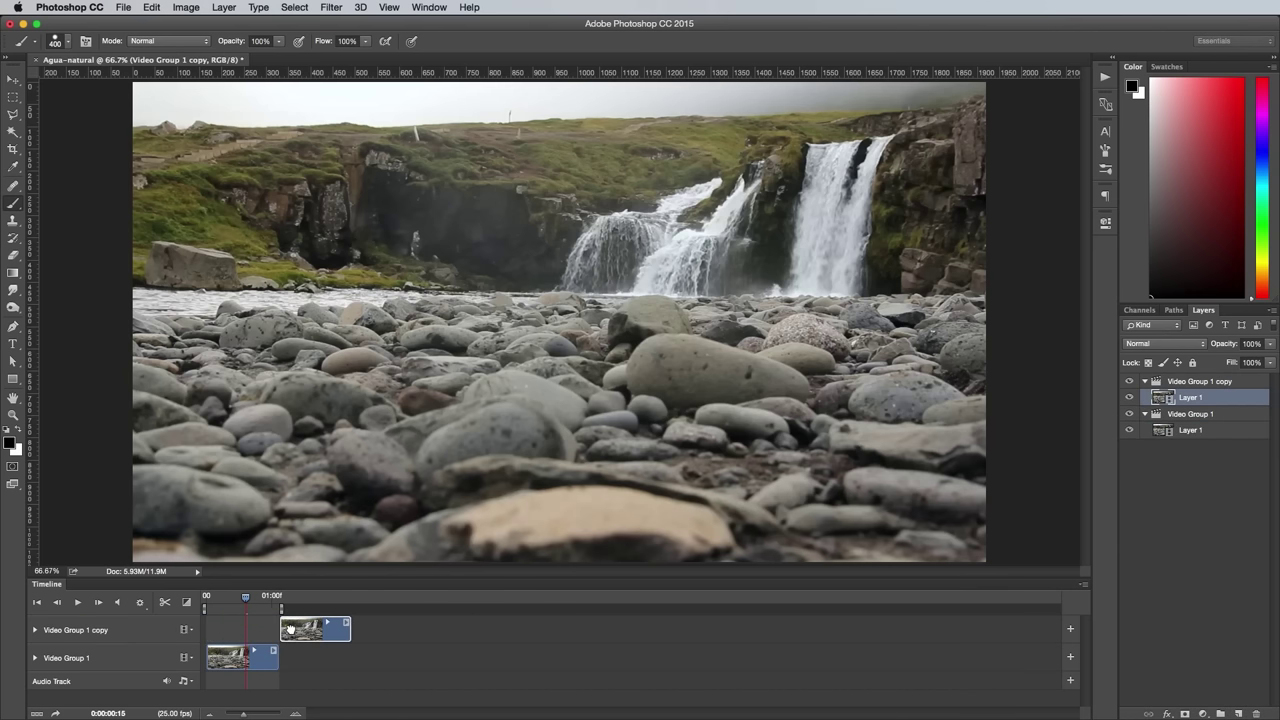
left_click_drag(290, 629, 252, 630)
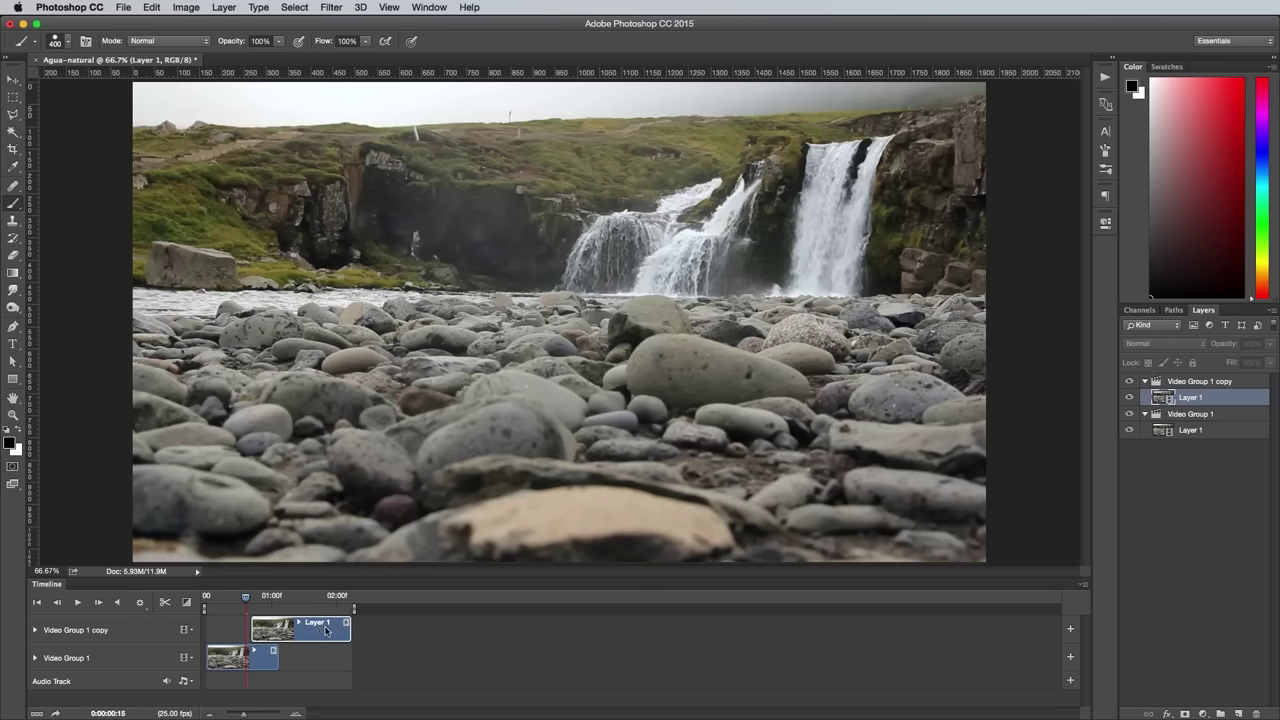
left_click_drag(348, 630, 283, 627)
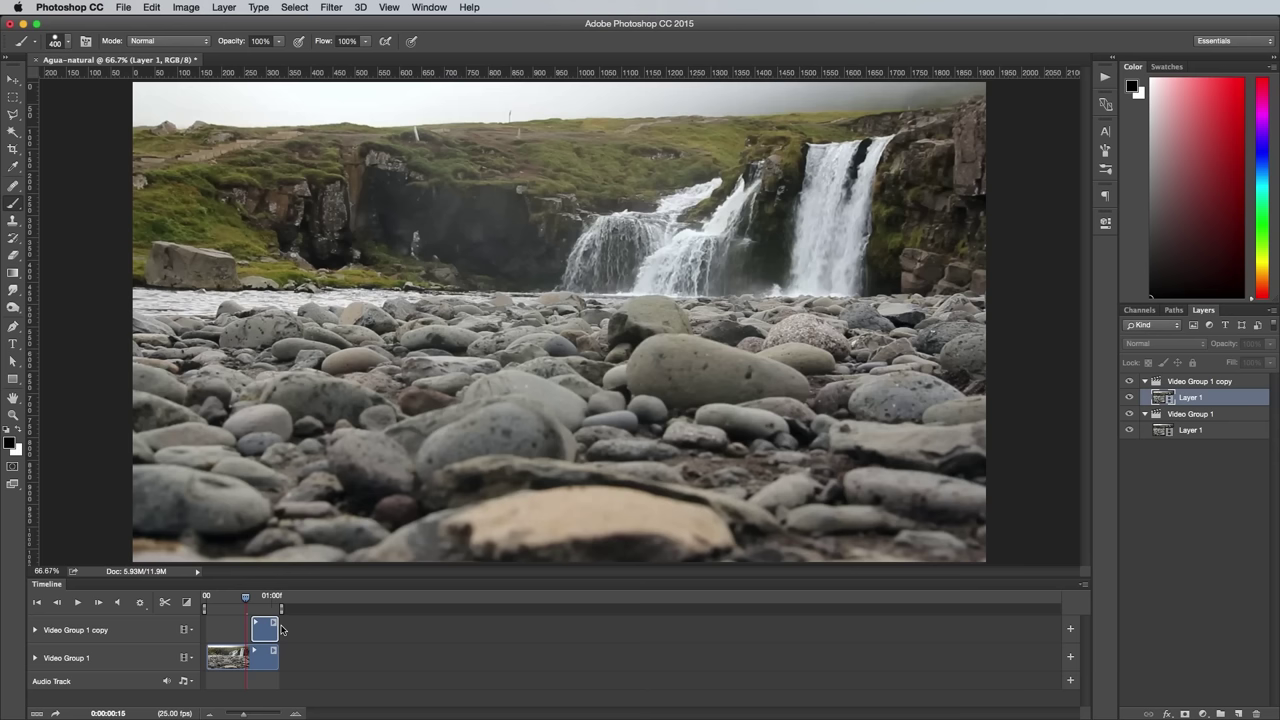
Step: Keyframe the copy's opacity at 0% on 0:00:00:17 and 100% on 0:00:01:01, then preview
left_click(35, 630)
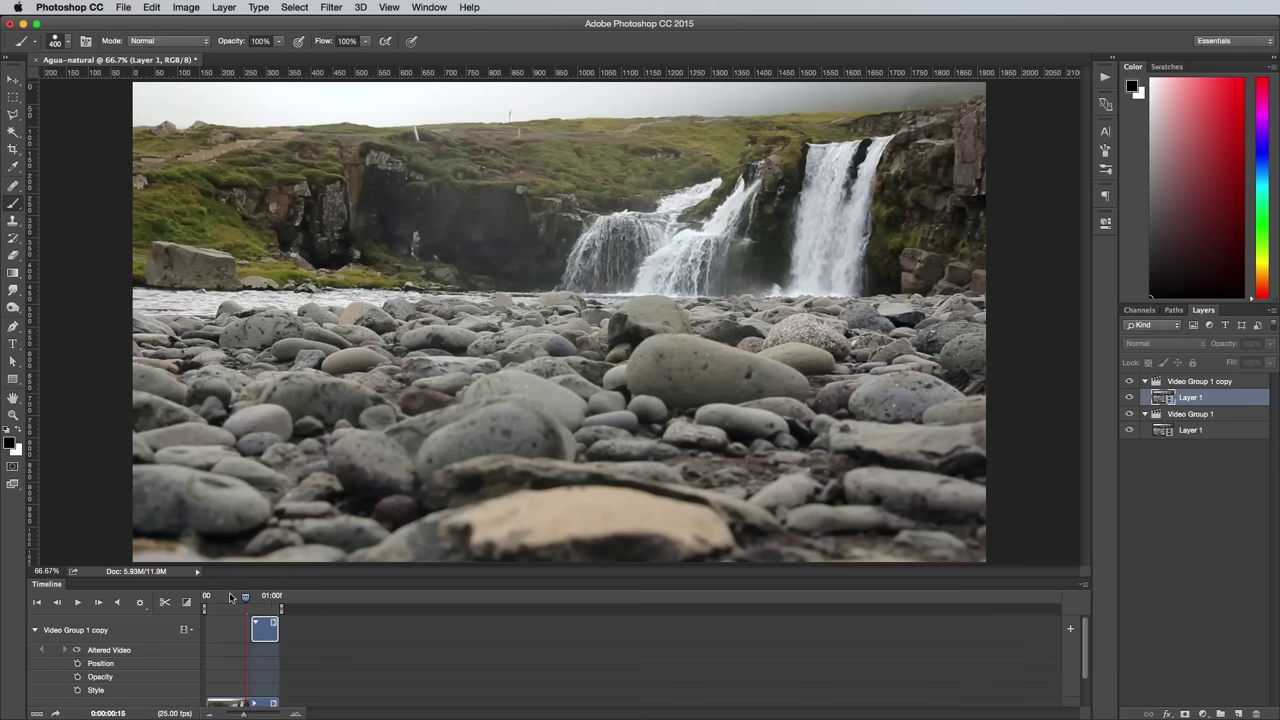
left_click_drag(244, 598, 251, 598)
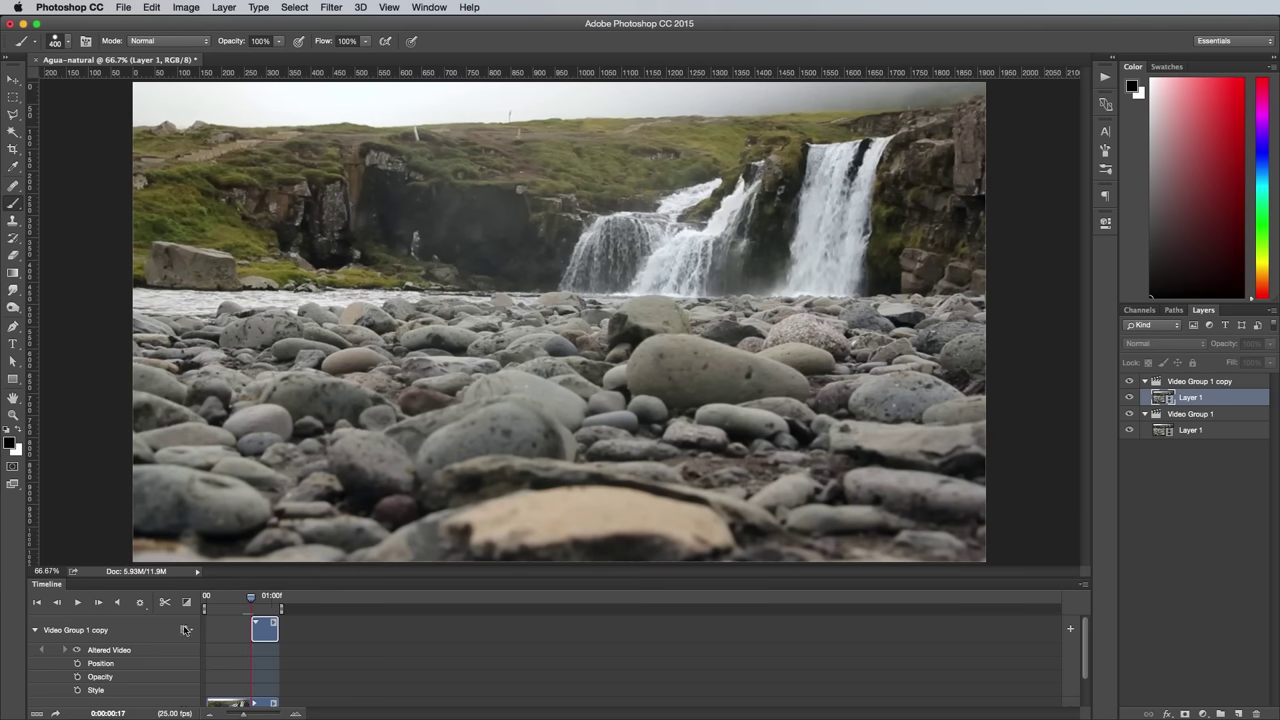
left_click(78, 677)
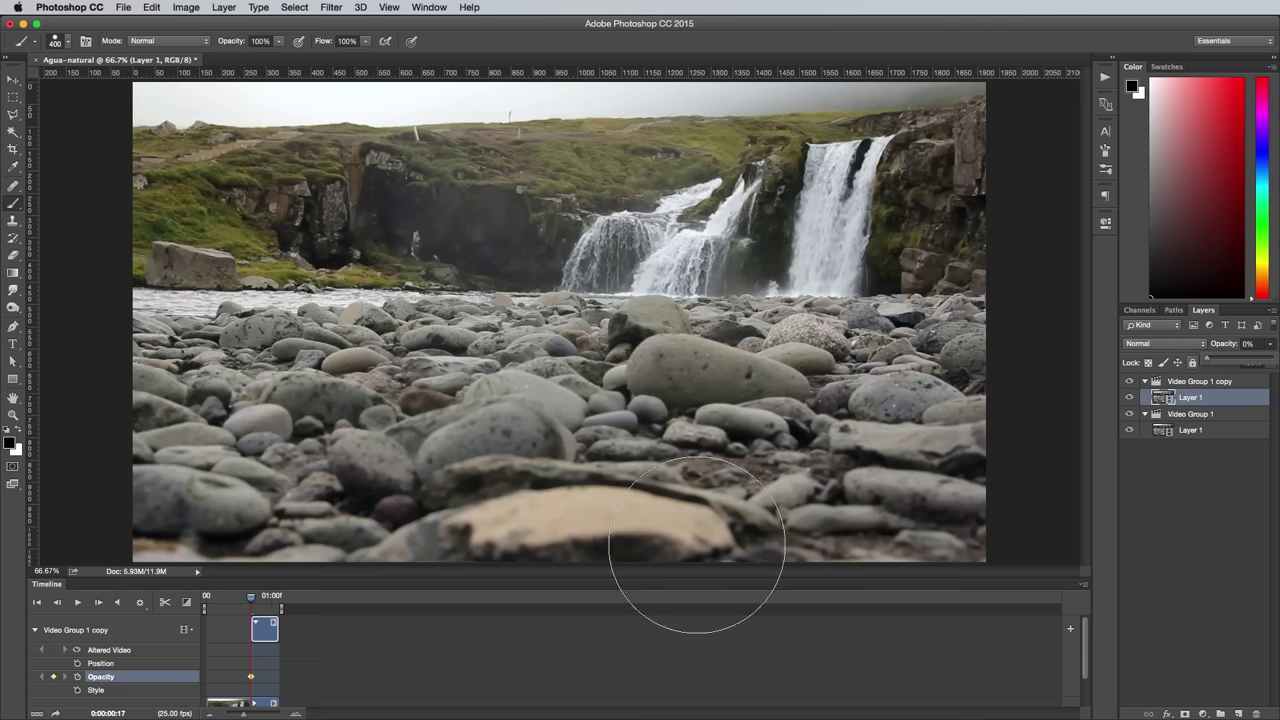
left_click_drag(251, 599, 276, 598)
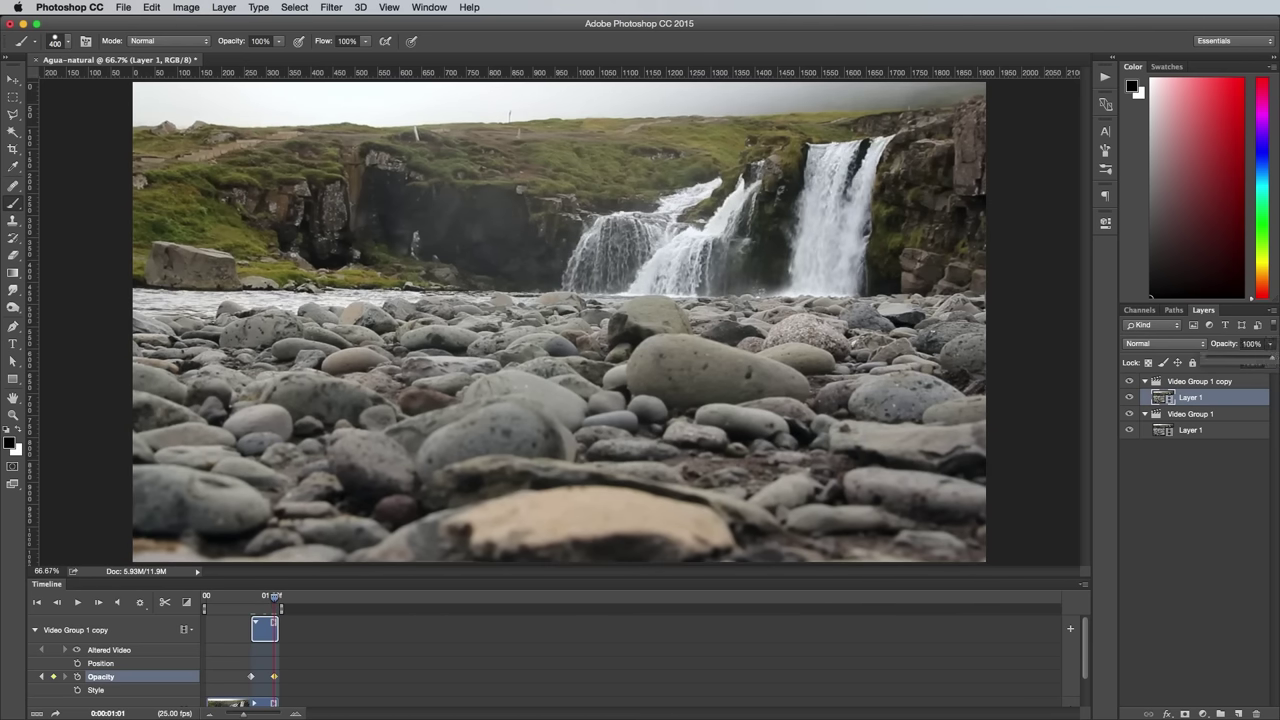
key("space")
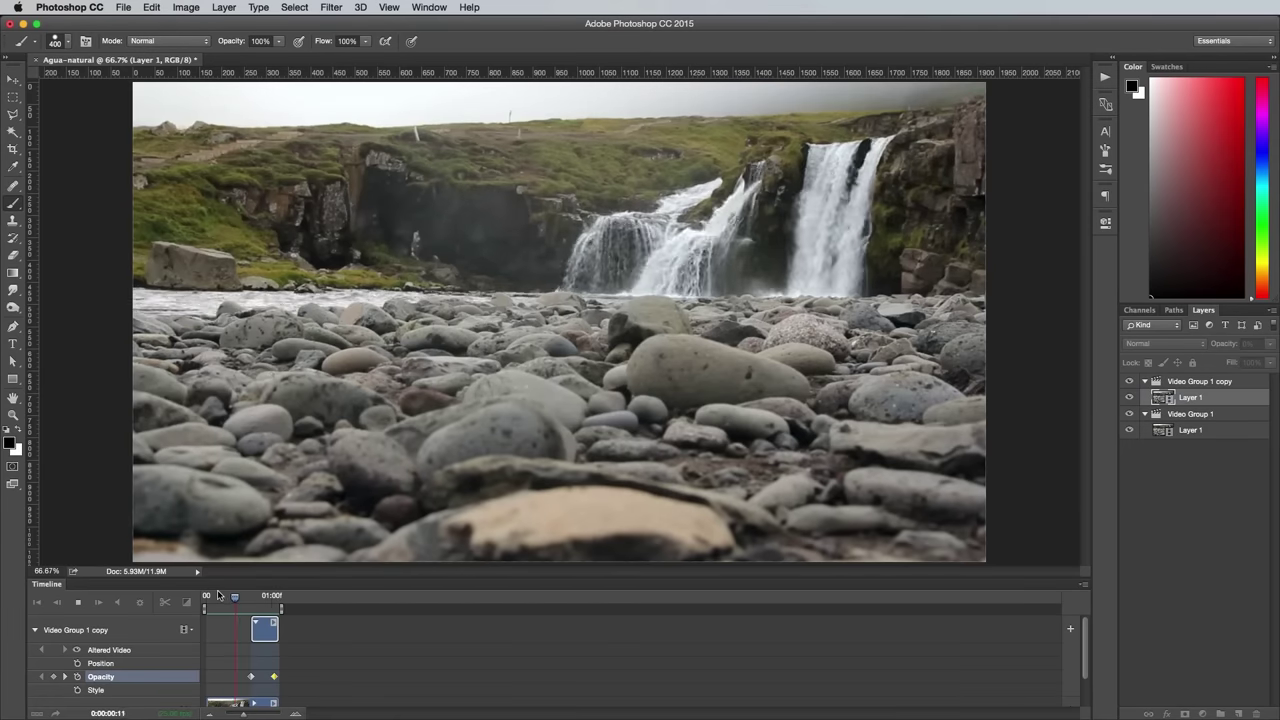
Step: At the first frame, Copy Merged the whole canvas and paste it as Layer 2
key("space")
left_click_drag(236, 600, 198, 600)
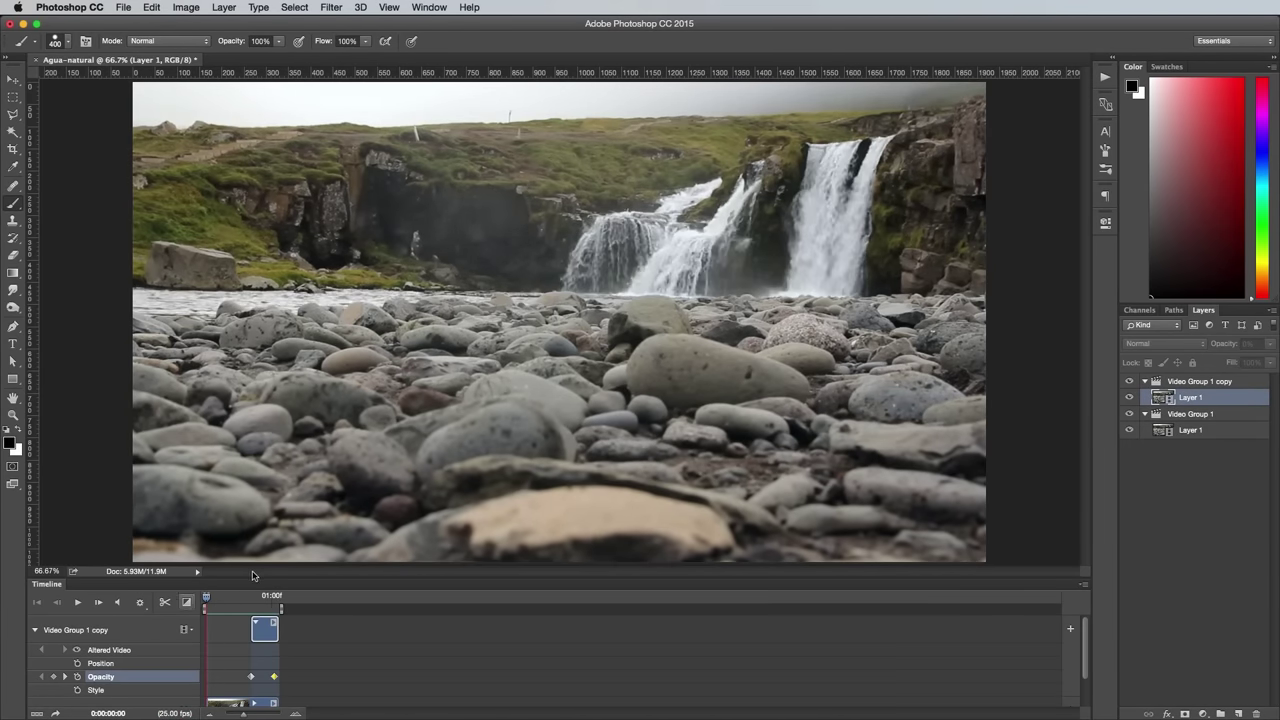
key("super+a")
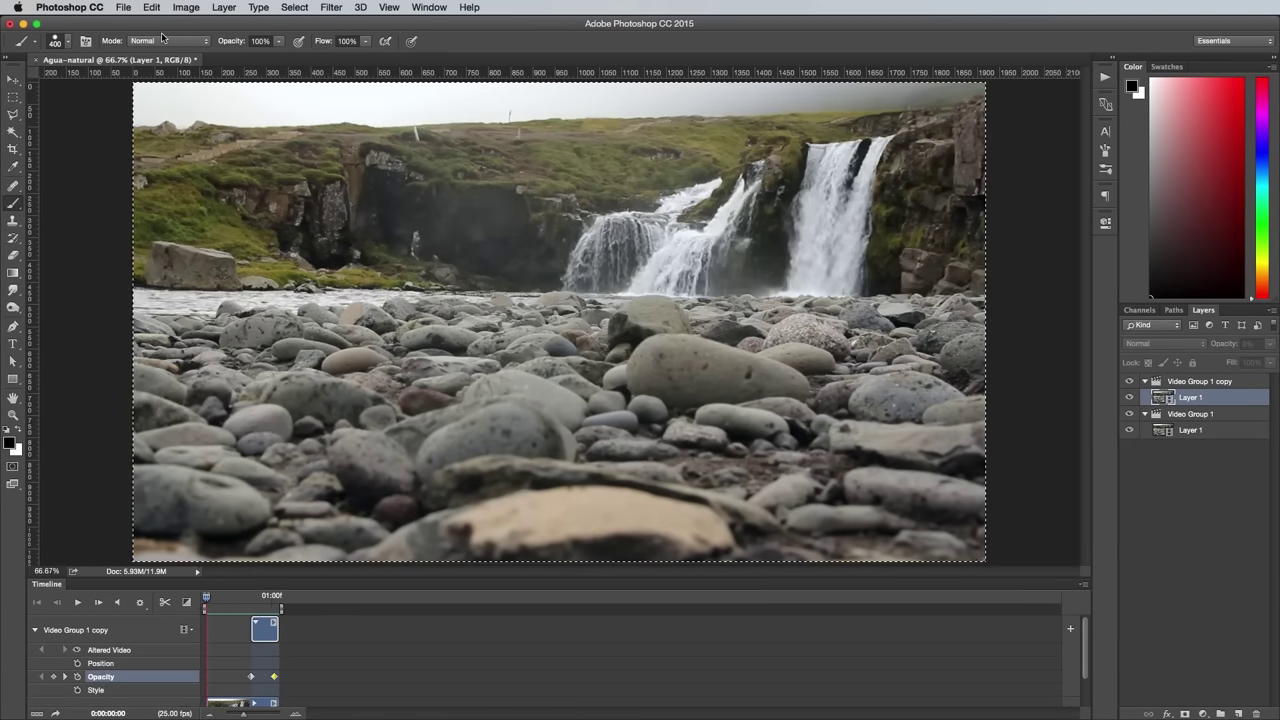
left_click(151, 7)
left_click(178, 115)
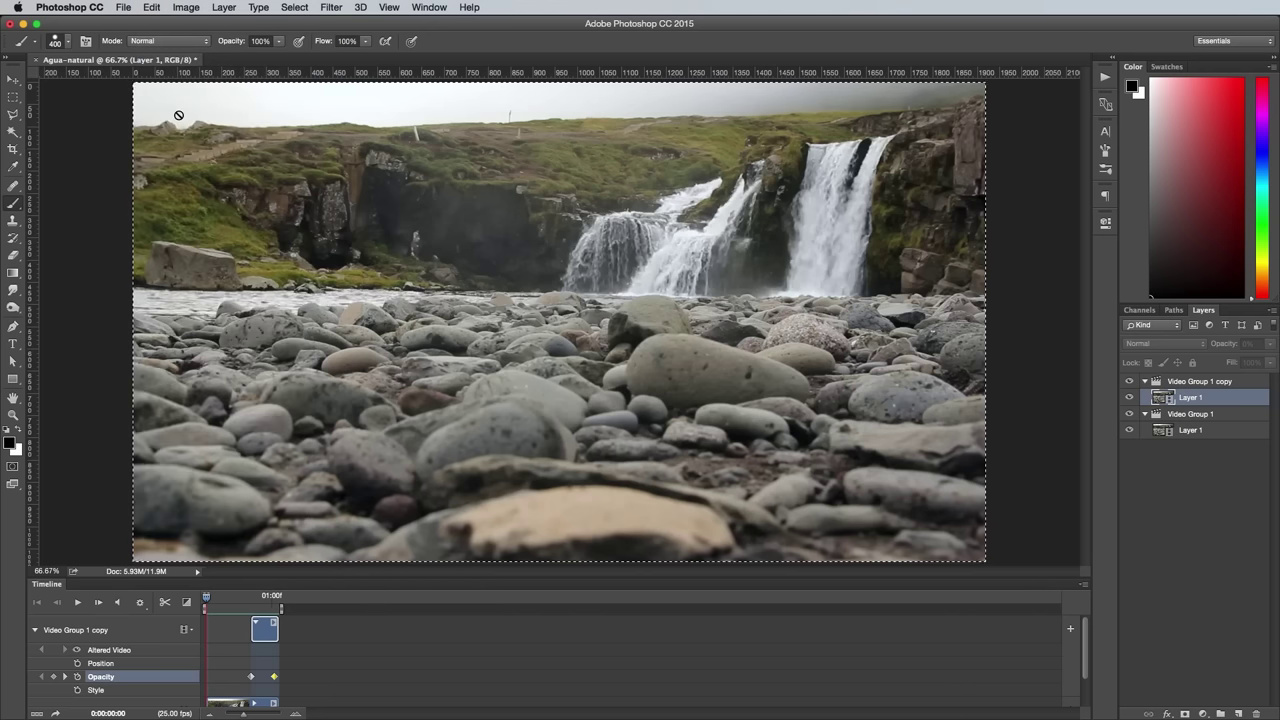
left_click(147, 7)
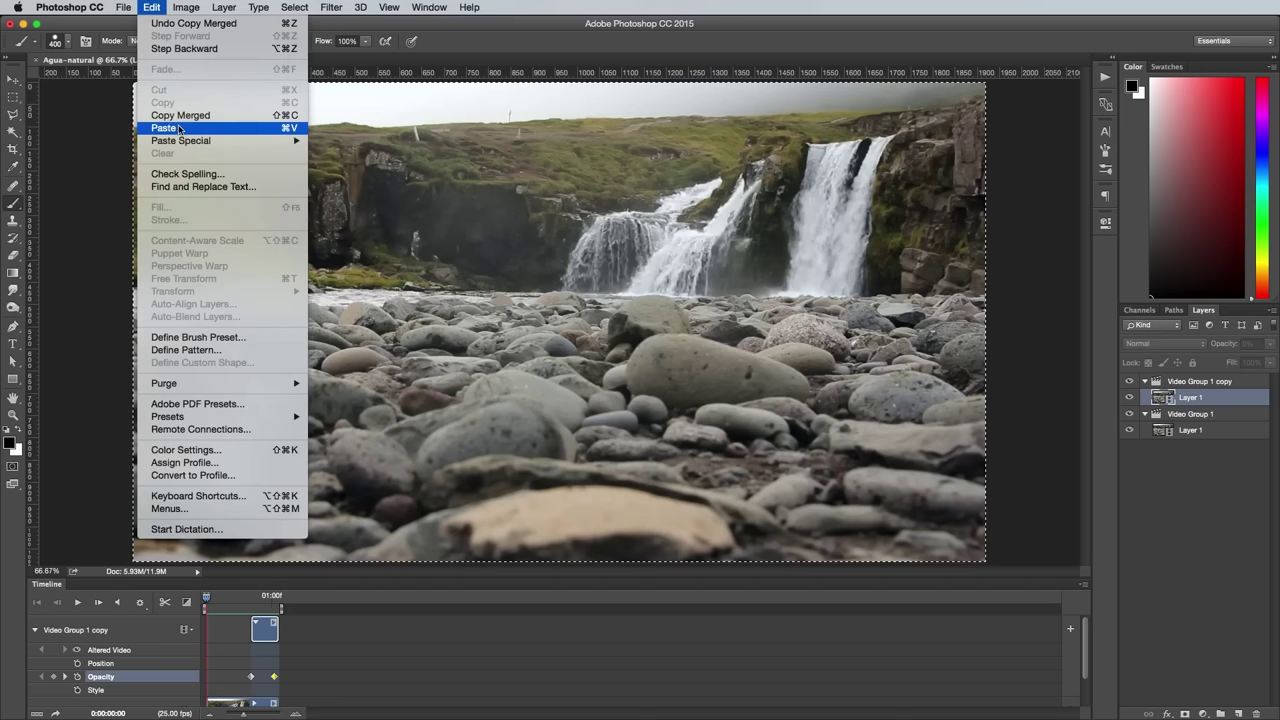
left_click(190, 127)
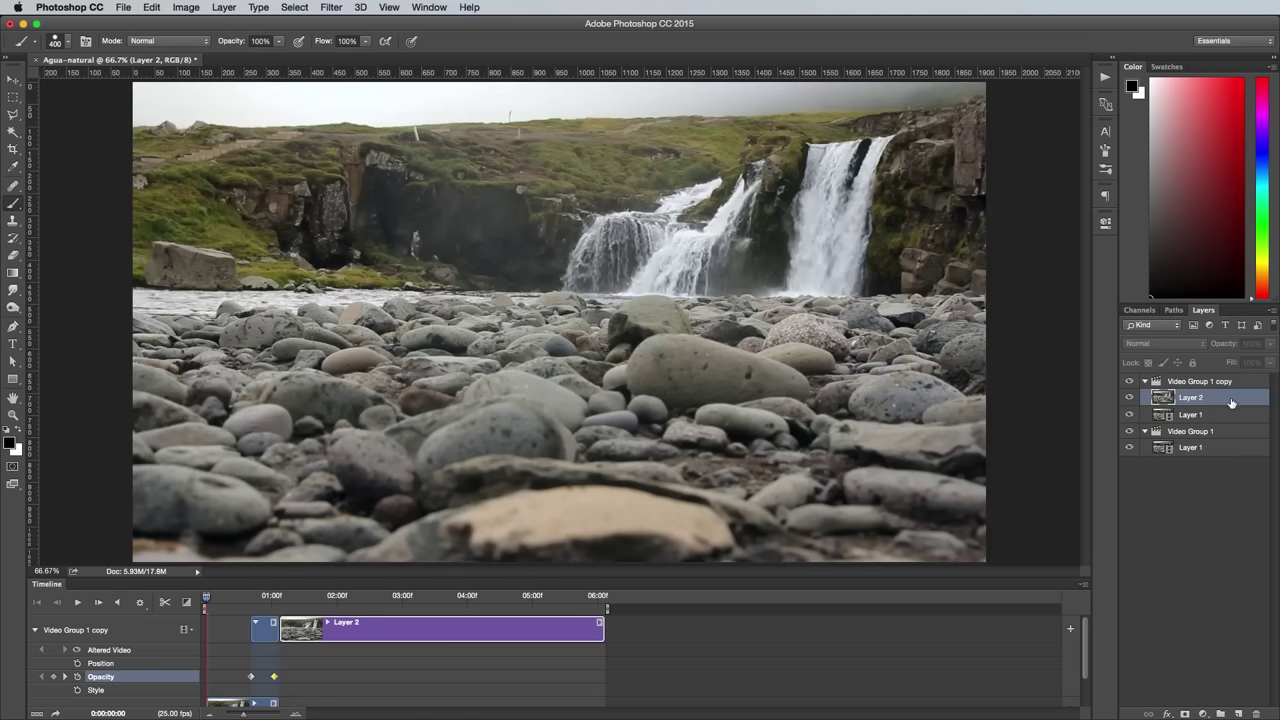
Step: Move Layer 2 to the top track, start its clip at 0:00, and trim it to about one second
left_click_drag(1231, 402, 1231, 379)
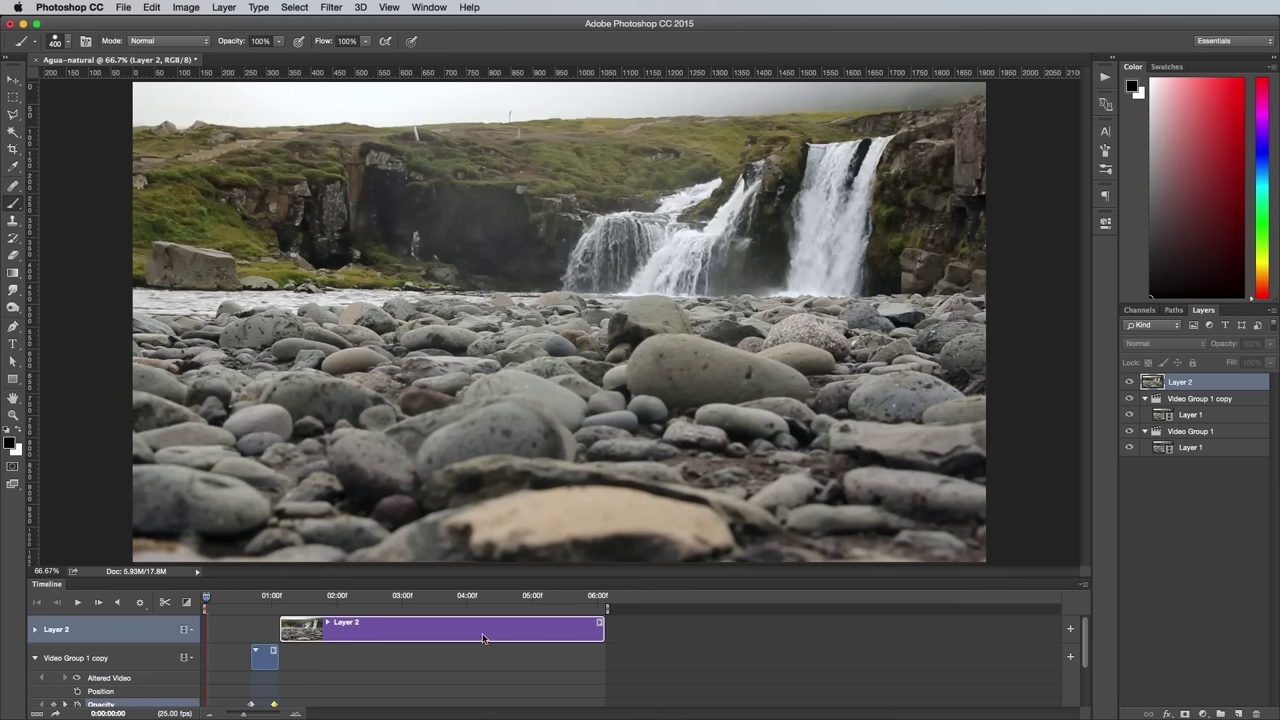
left_click_drag(482, 635, 405, 632)
left_click_drag(443, 579, 441, 477)
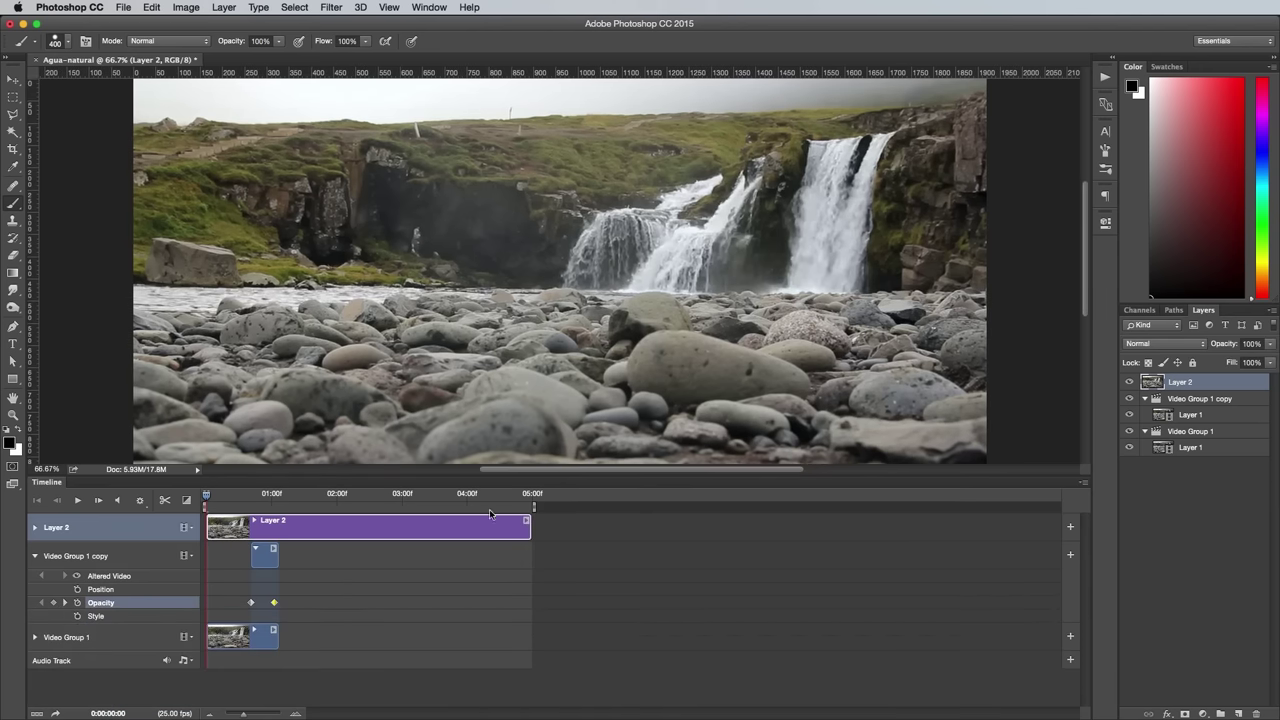
left_click_drag(528, 521, 279, 521)
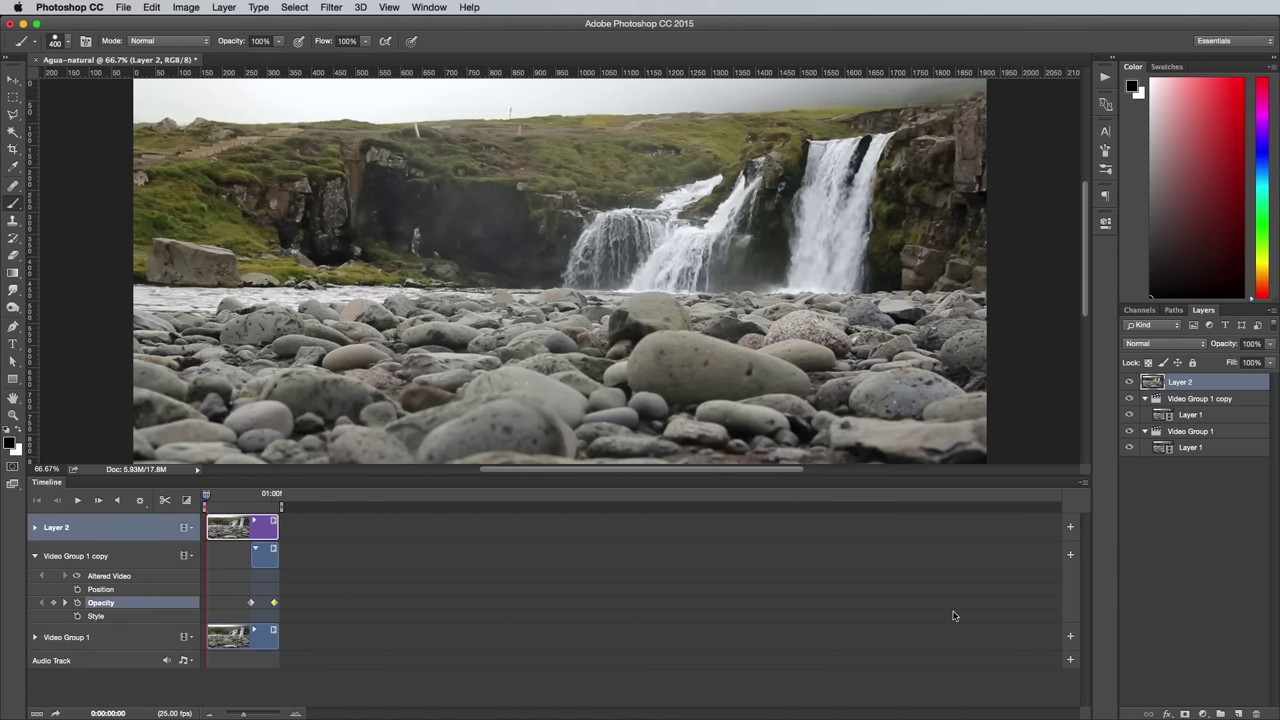
Step: Add a layer mask to Layer 2, set a 150 px black brush, and play the timeline
left_click(1184, 714)
key("x")
key("bracketleft")
key("bracketleft")
left_click(58, 41)
left_click(836, 260)
key("space")
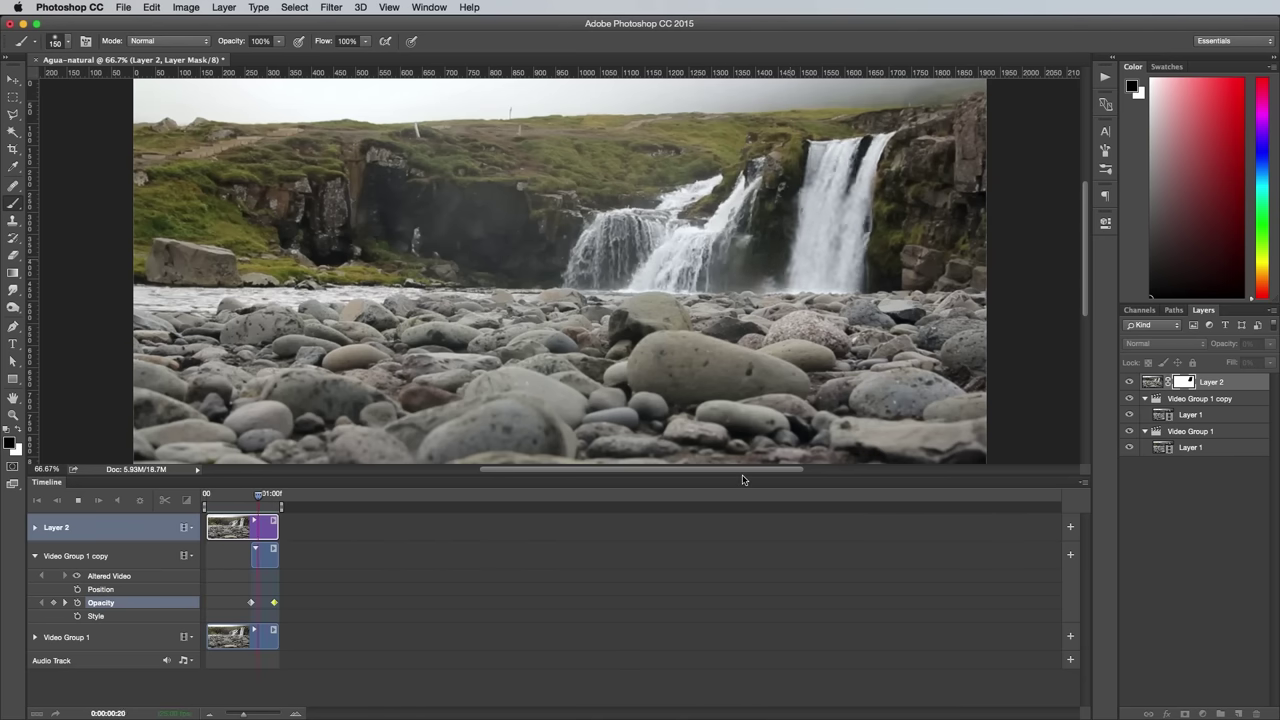
left_click_drag(739, 483, 740, 610)
key("space")
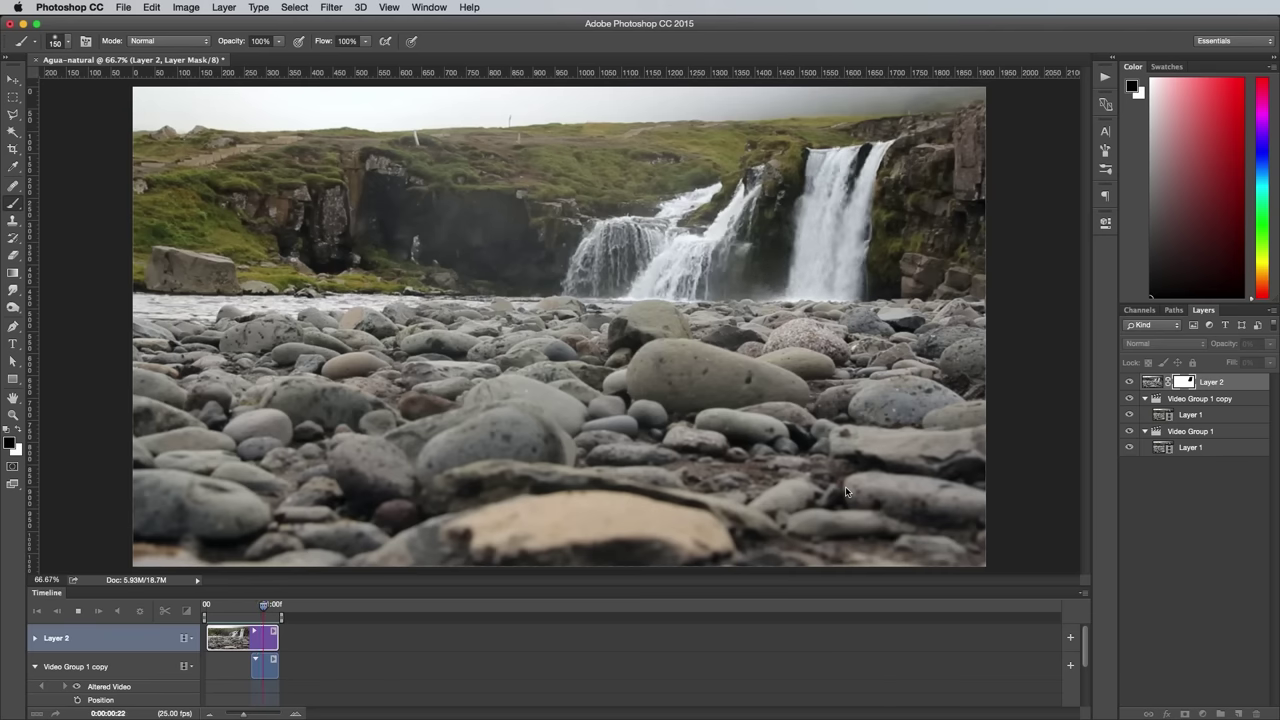